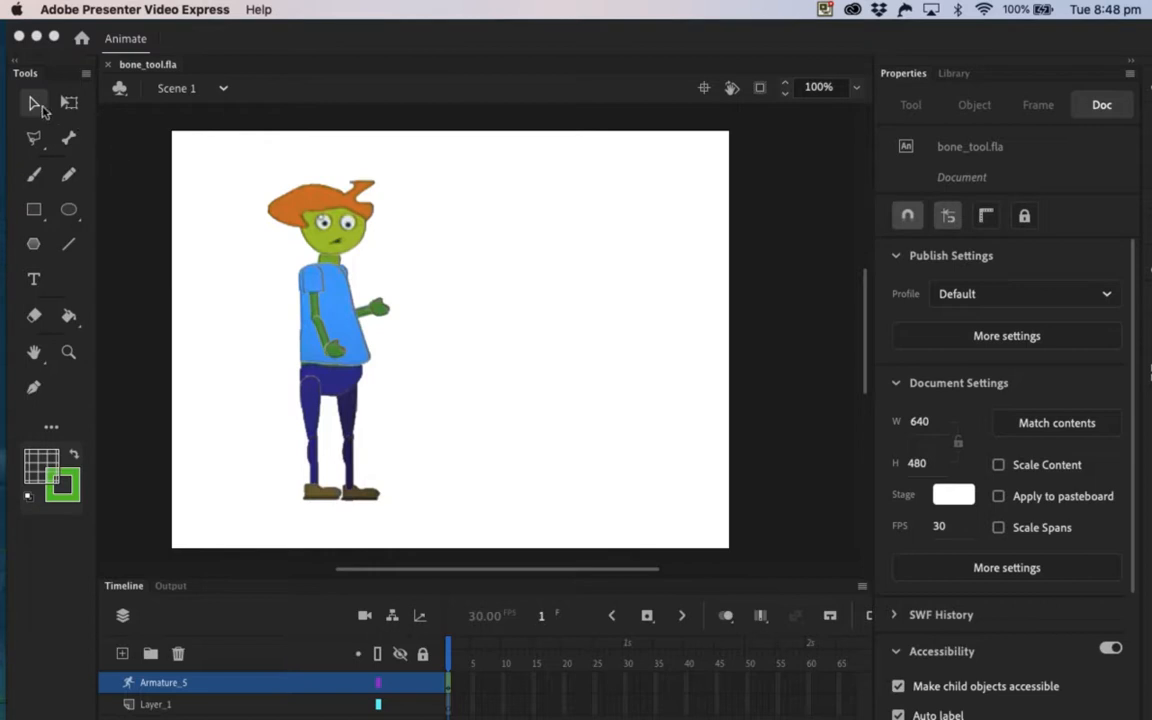
Step: Pose the upper body with the Selection tool, nudging the head and lifting both hands in front of the torso
click(33, 104)
click(324, 203)
drag(327, 203, 329, 177)
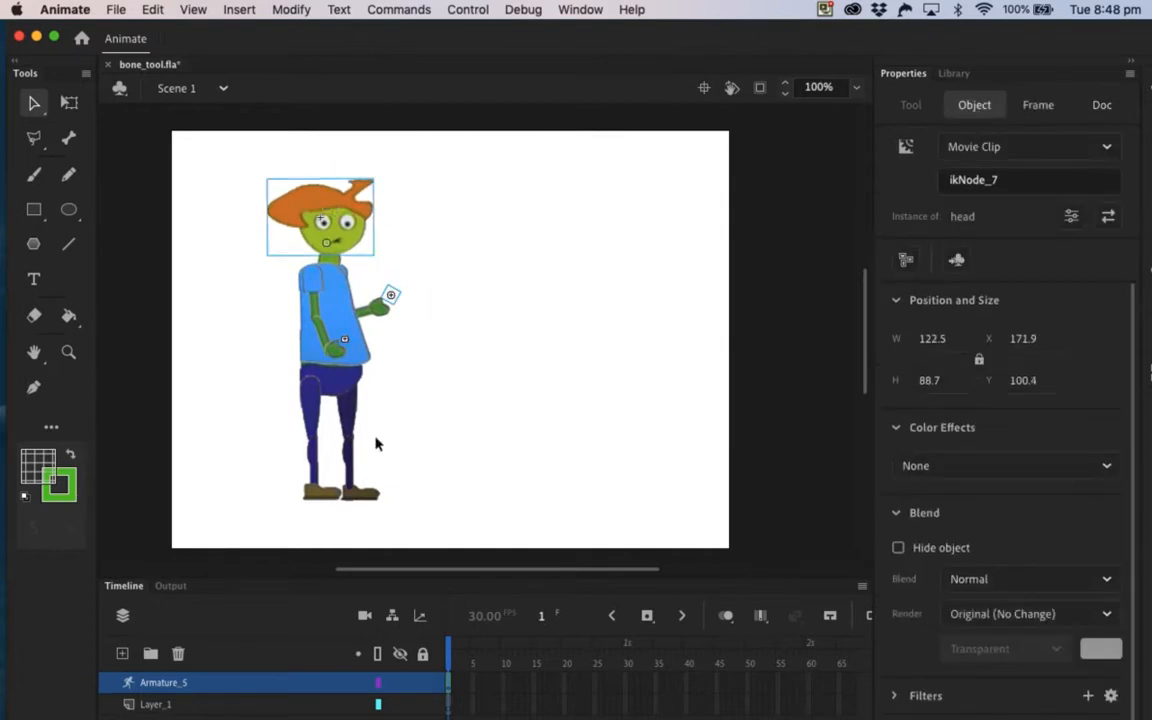
mouse_move(398, 294)
mouse_down()
mouse_move(450, 305)
mouse_move(427, 257)
mouse_move(411, 257)
mouse_move(437, 267)
mouse_move(420, 295)
mouse_up()
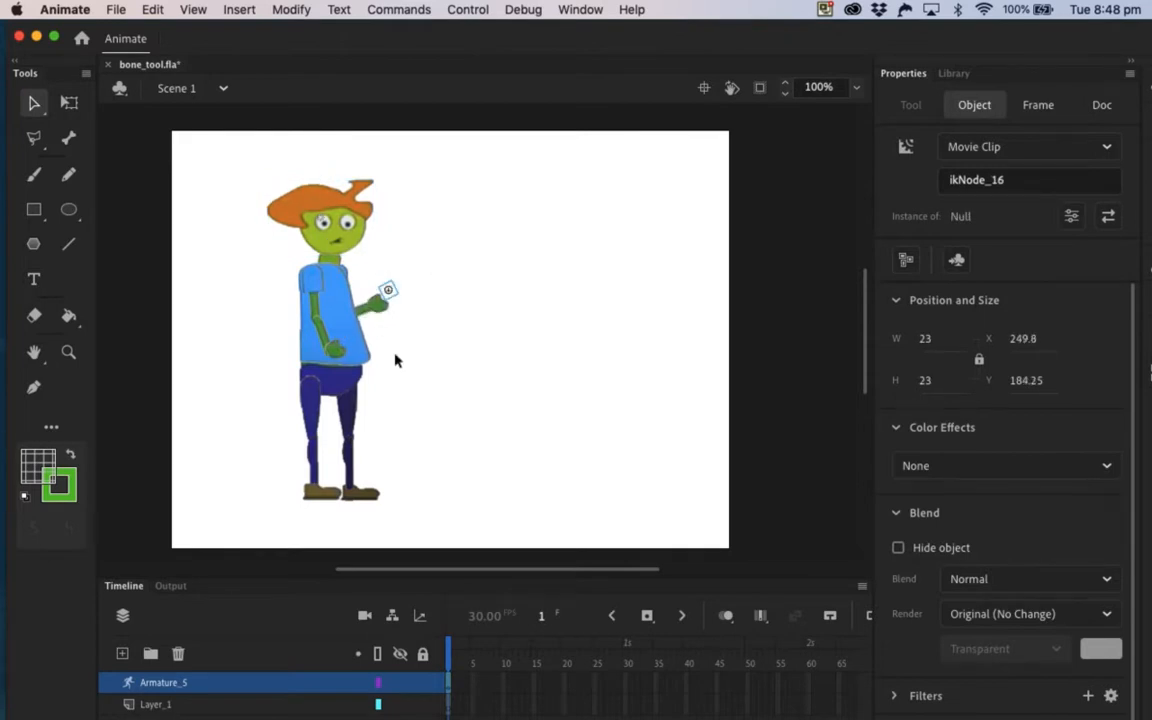
click(394, 361)
drag(345, 352, 362, 322)
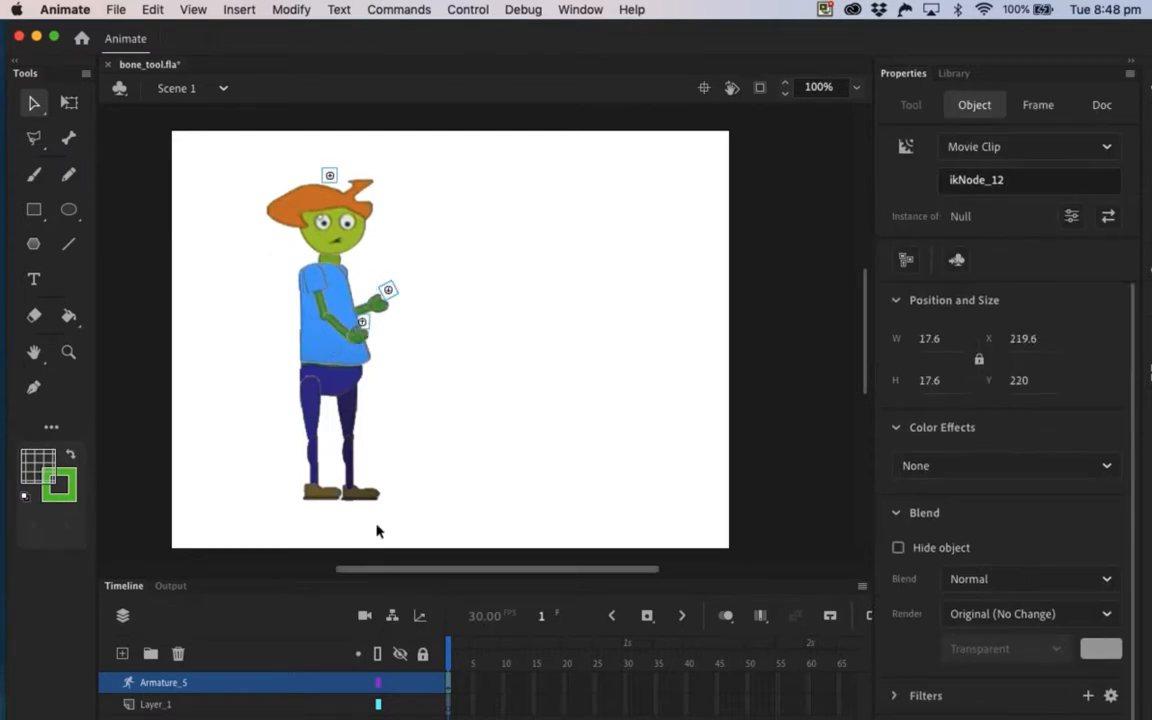
Step: Bend both of the character's legs at the knee so the lower legs and feet swing backward
mouse_move(378, 494)
mouse_down()
mouse_move(393, 497)
mouse_move(384, 494)
mouse_up()
click(358, 461)
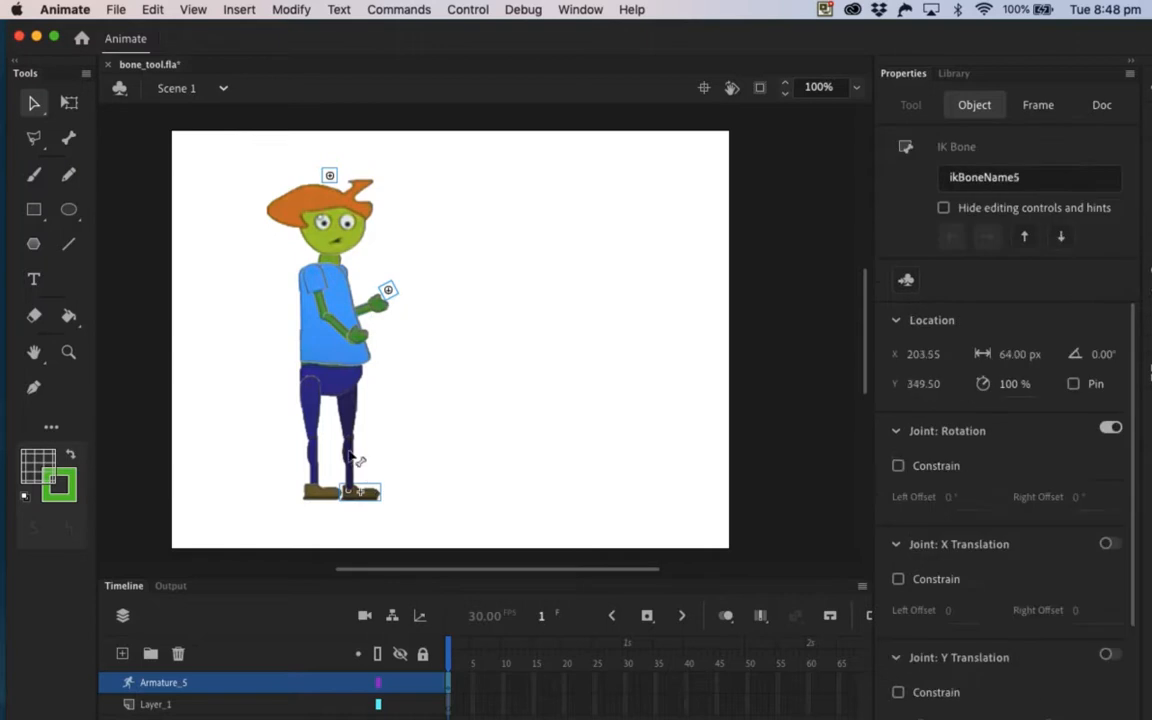
drag(368, 455, 402, 490)
click(410, 455)
click(316, 464)
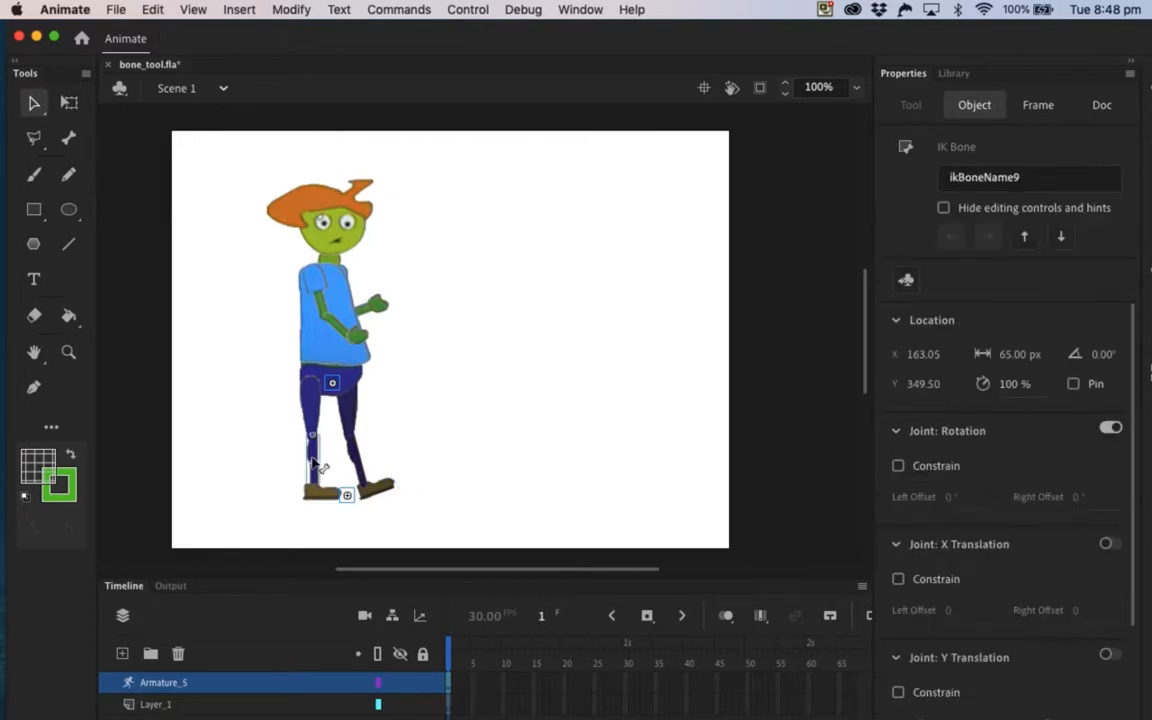
drag(318, 464, 272, 460)
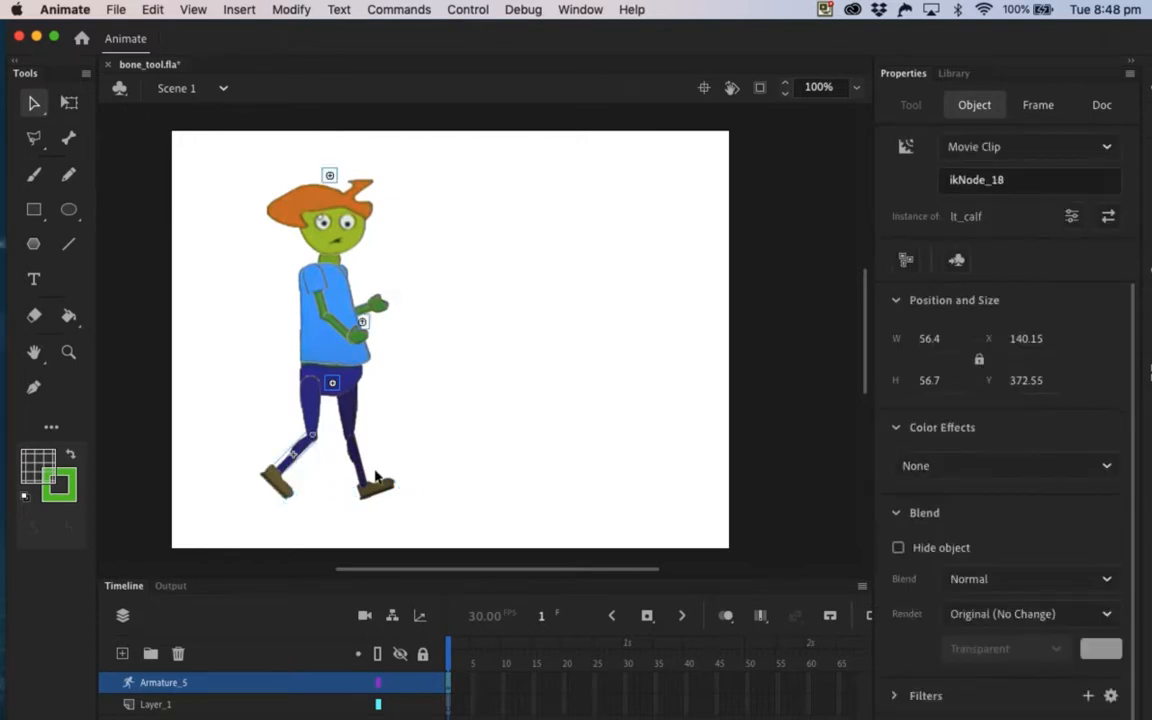
drag(354, 463, 340, 452)
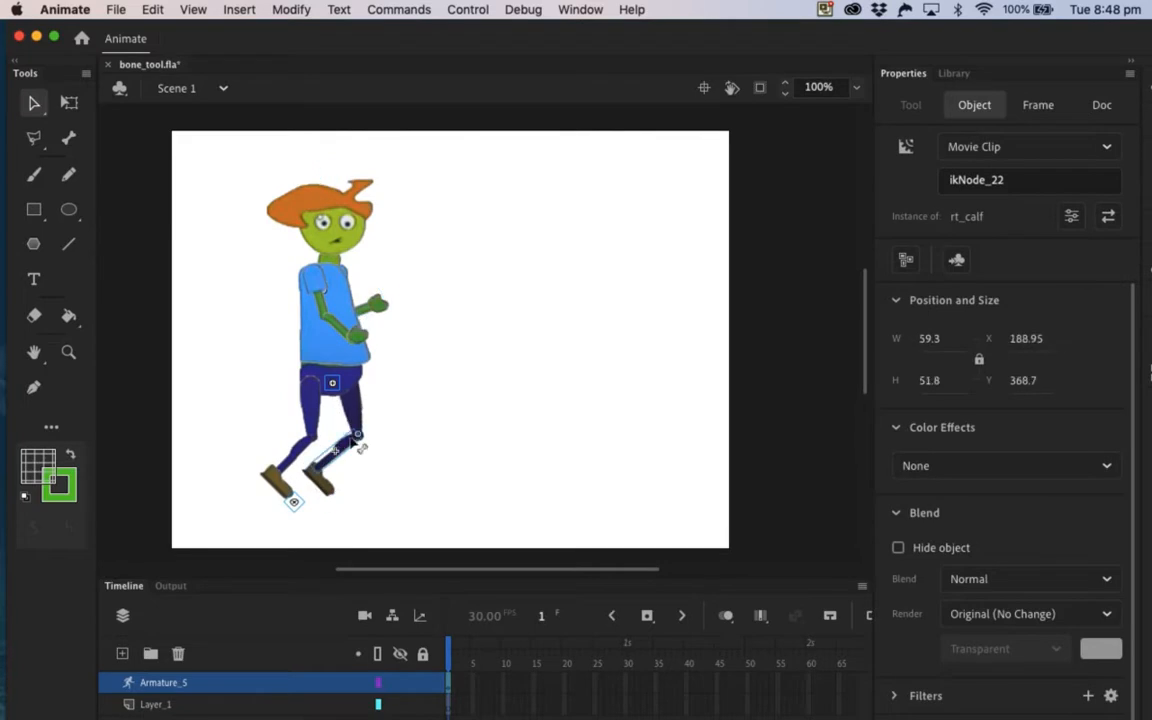
Step: Raise the near hand in front of the chest and tilt the head backward by about 20 degrees
click(386, 336)
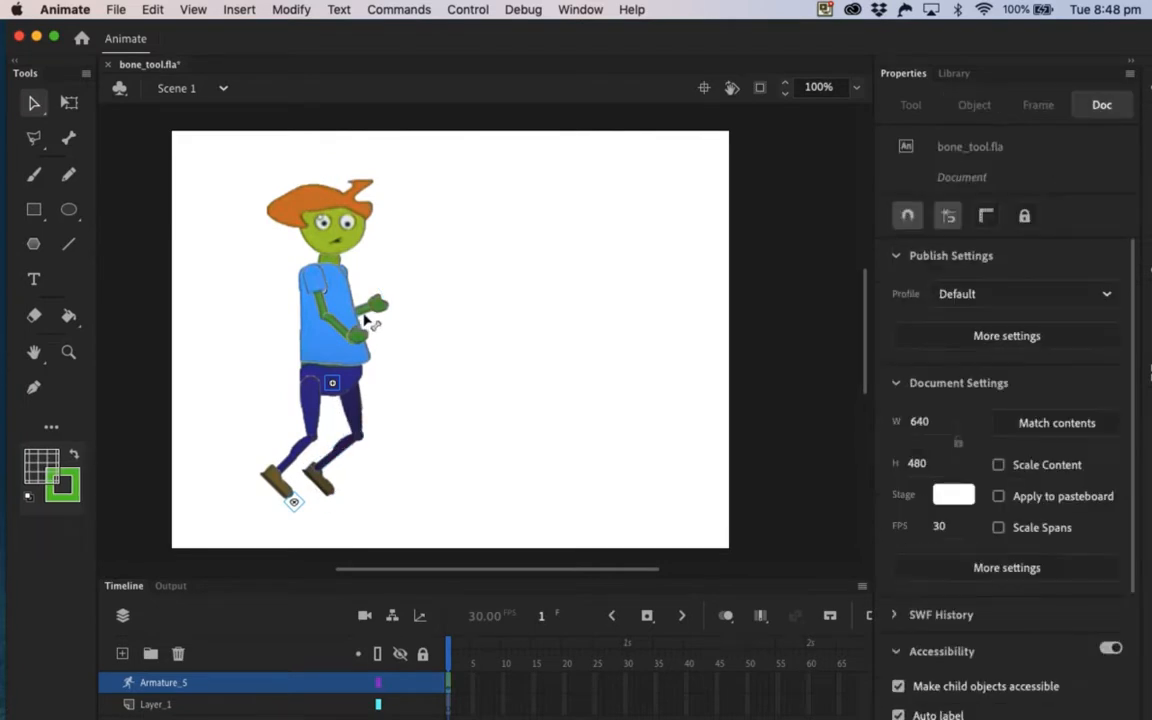
click(364, 322)
drag(364, 322, 390, 290)
click(292, 178)
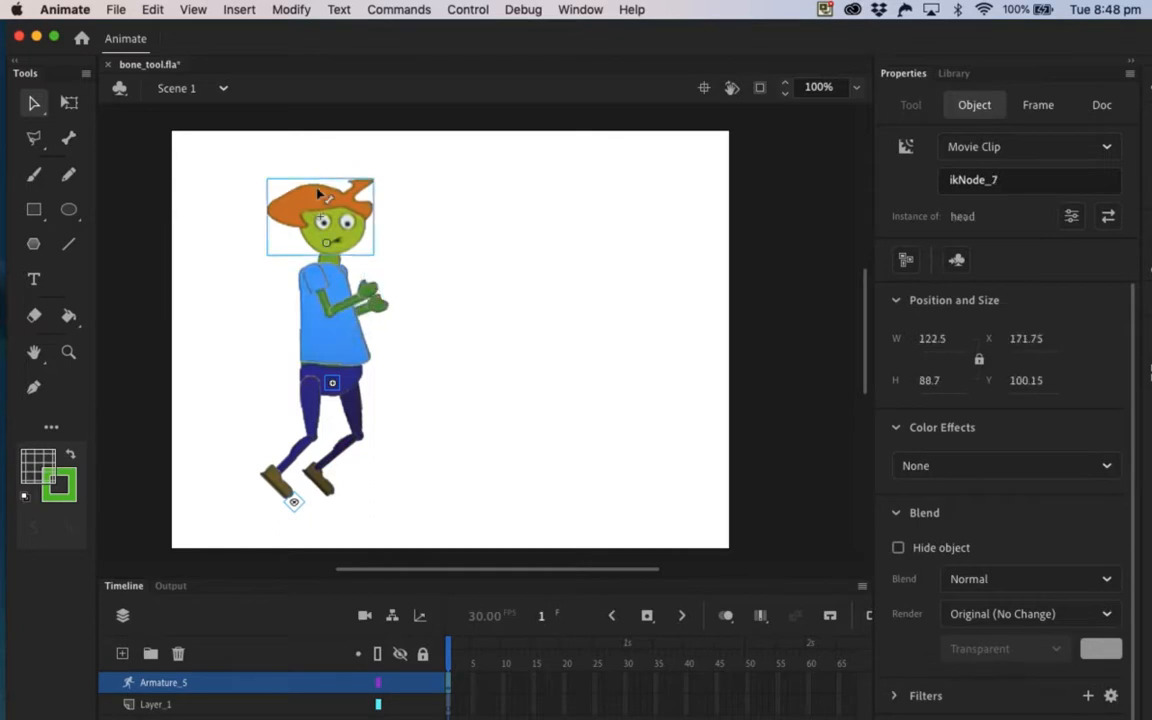
drag(302, 203, 296, 210)
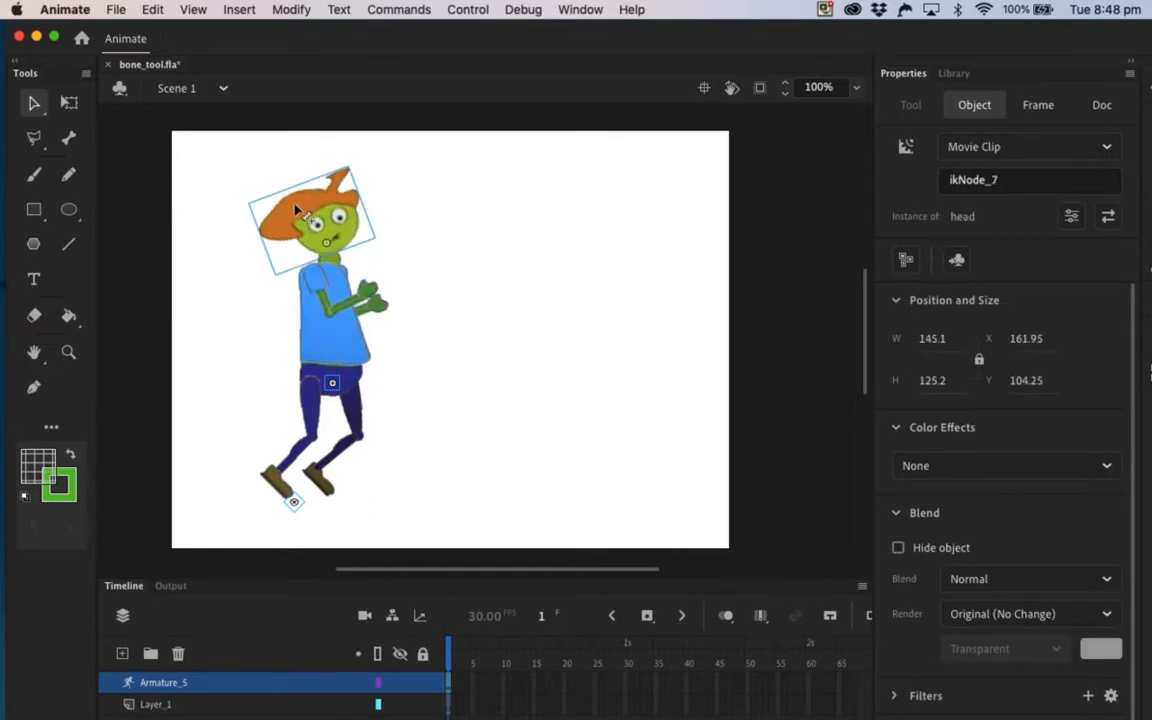
click(463, 286)
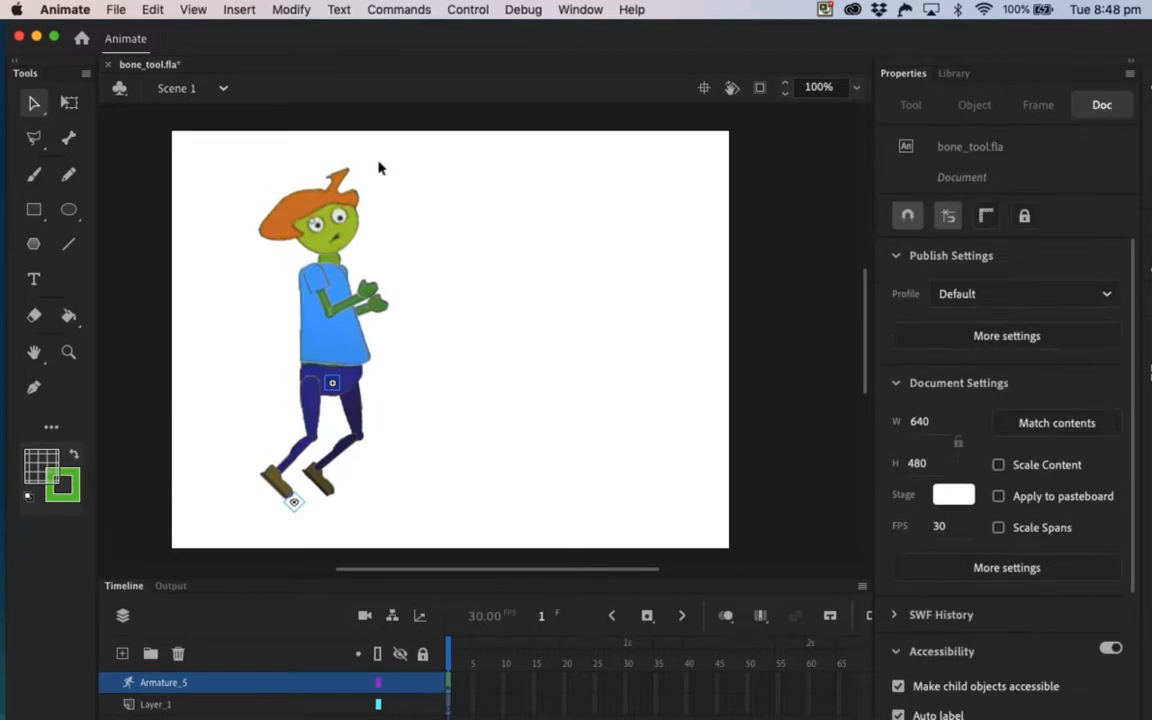
Step: Scale the whole character down to about 117 × 271 px and move it to the lower-left corner of the stage
click(68, 103)
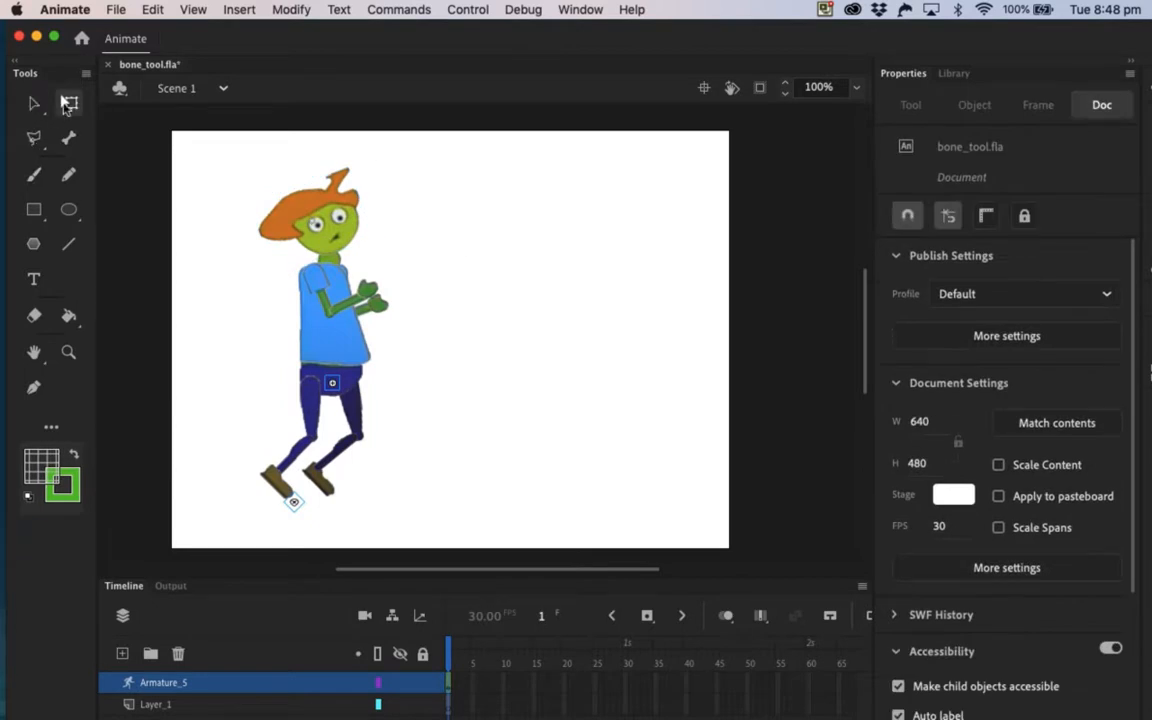
drag(182, 126, 423, 486)
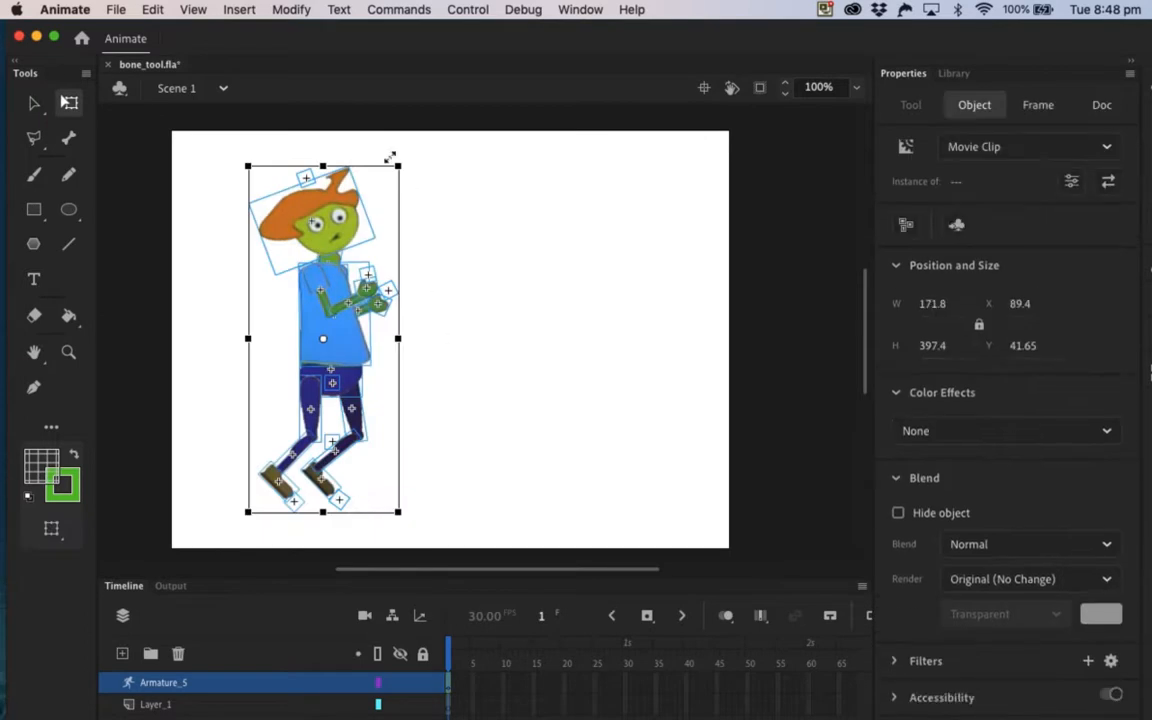
drag(390, 158, 376, 221)
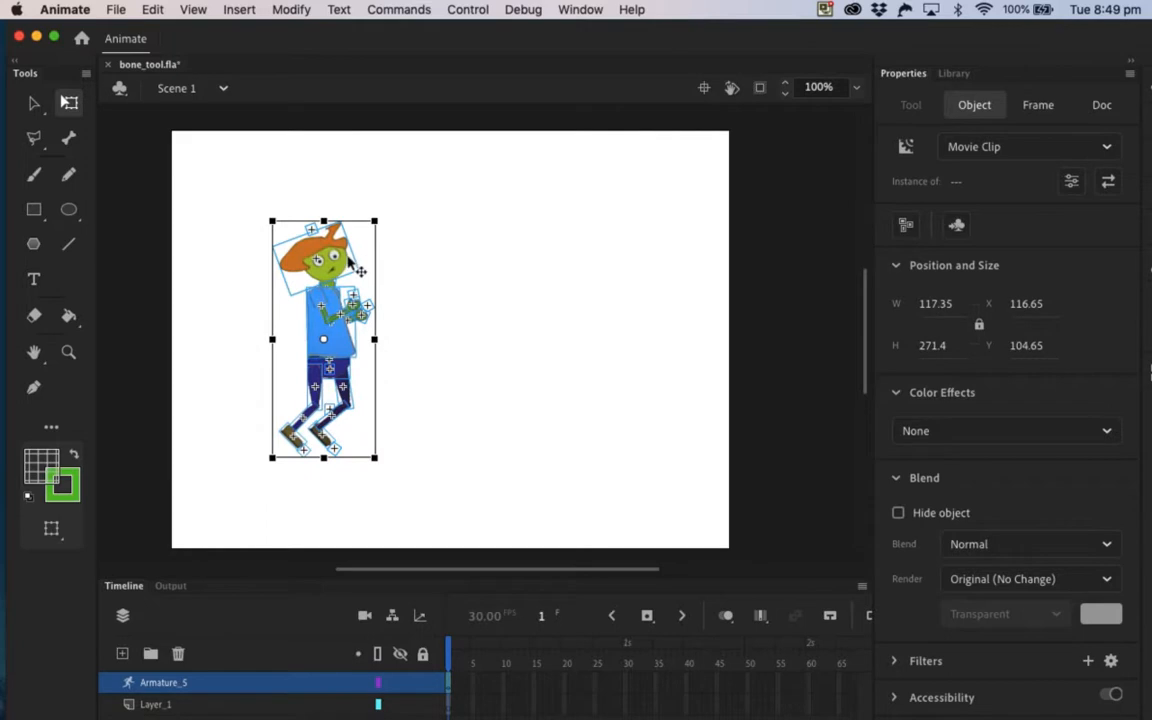
drag(332, 262, 240, 355)
click(447, 404)
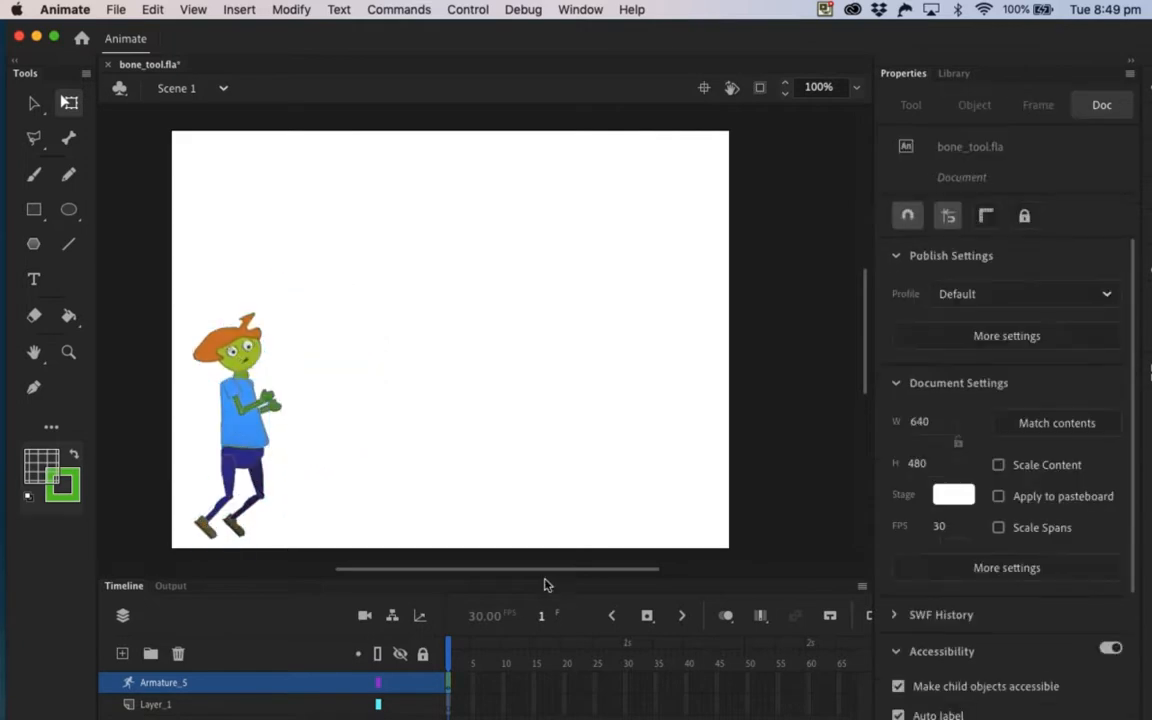
Step: Extend the Armature_5 layer to frame 60 and insert a pose at frame 11
right_click(808, 685)
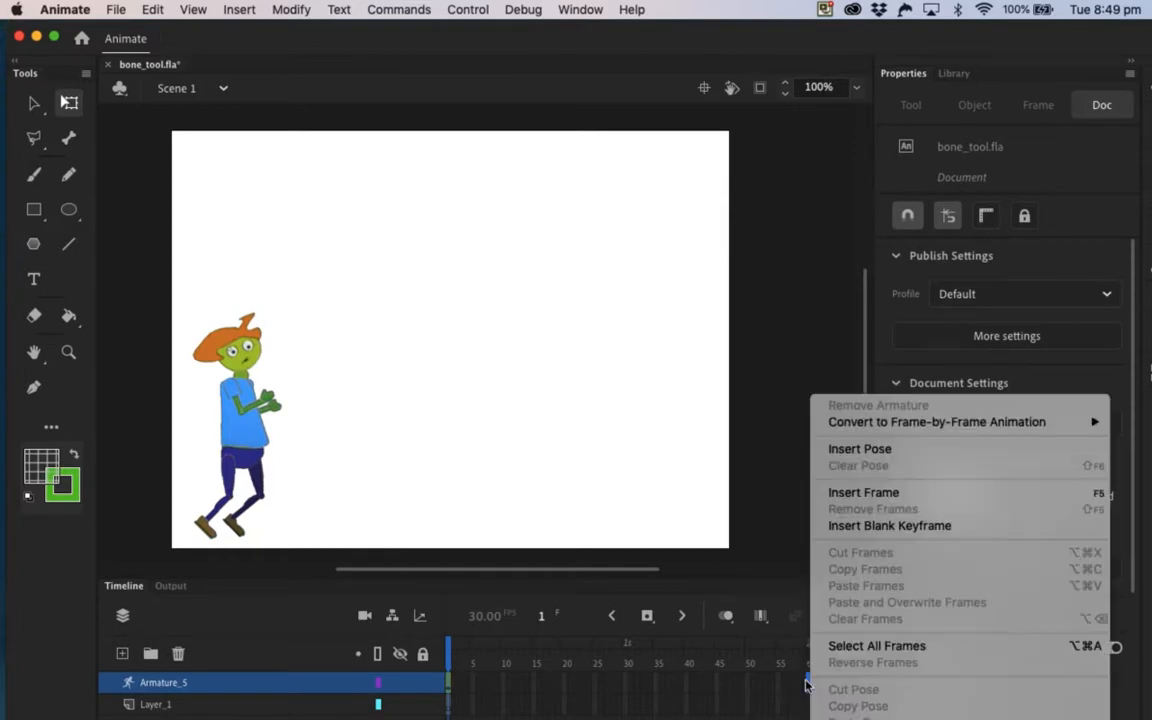
click(866, 492)
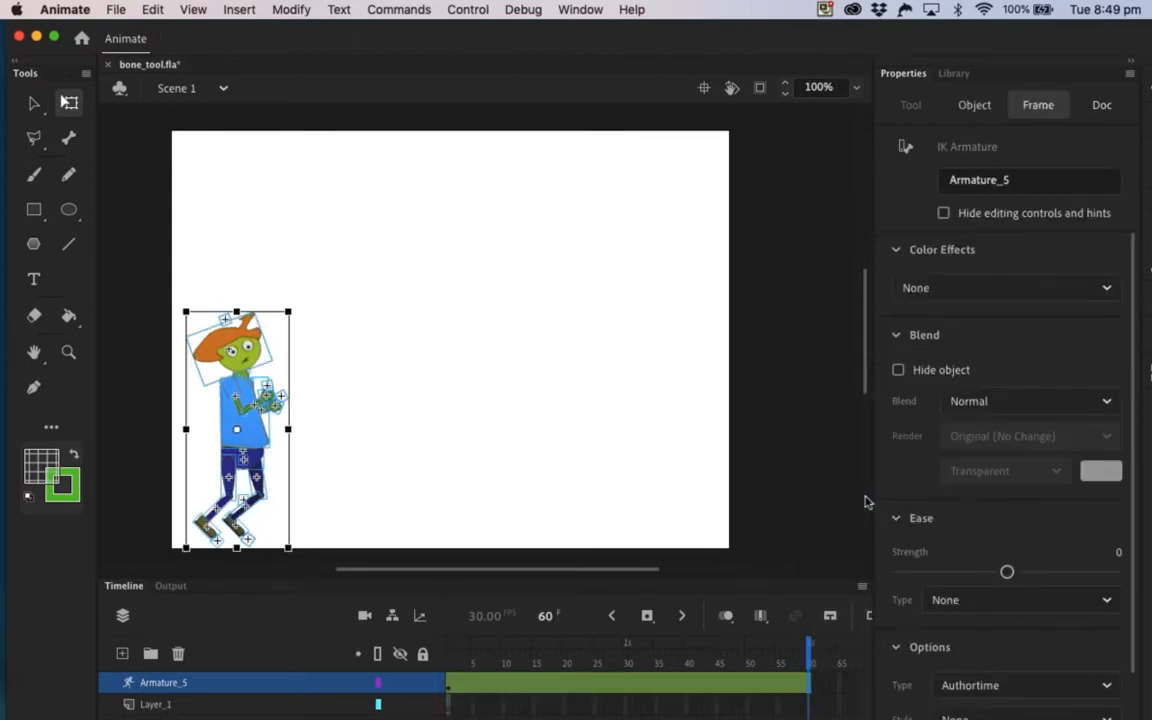
drag(812, 647, 510, 650)
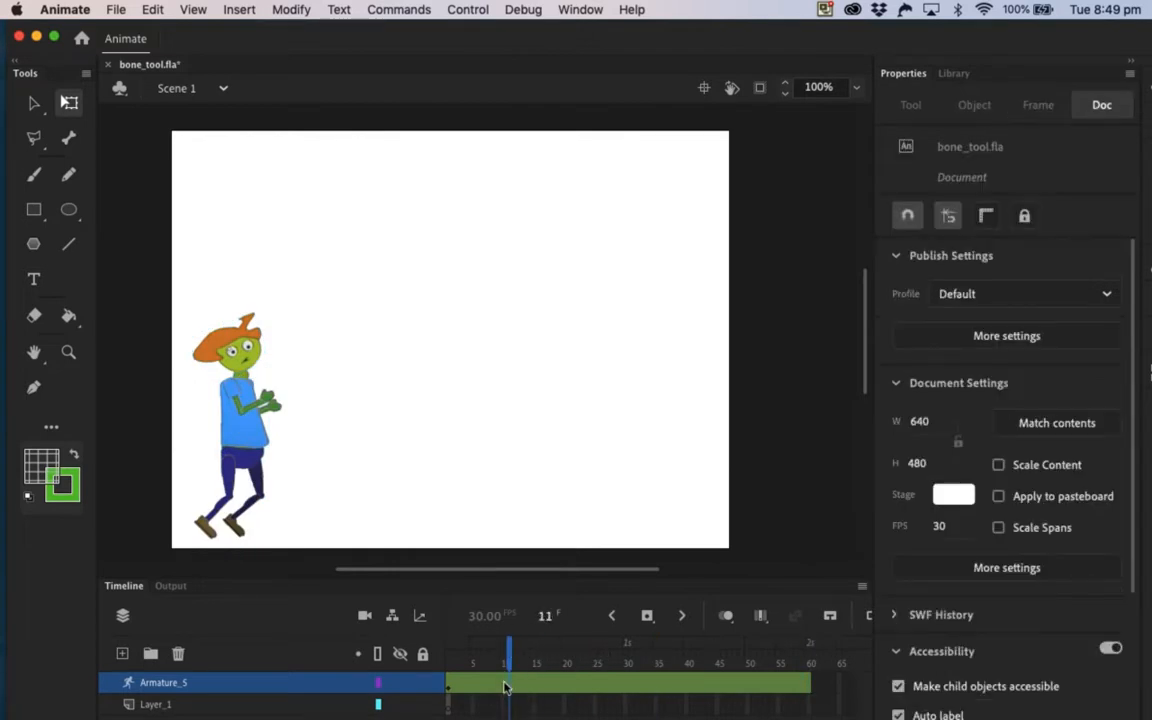
click(505, 687)
right_click(505, 687)
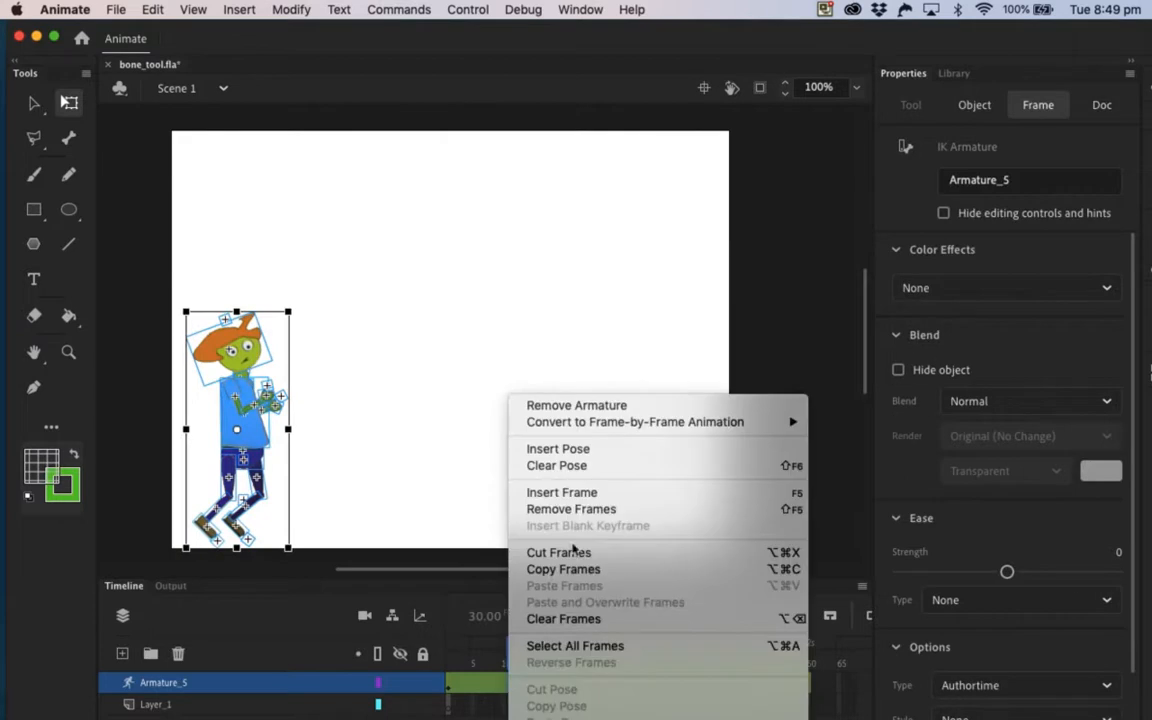
click(571, 448)
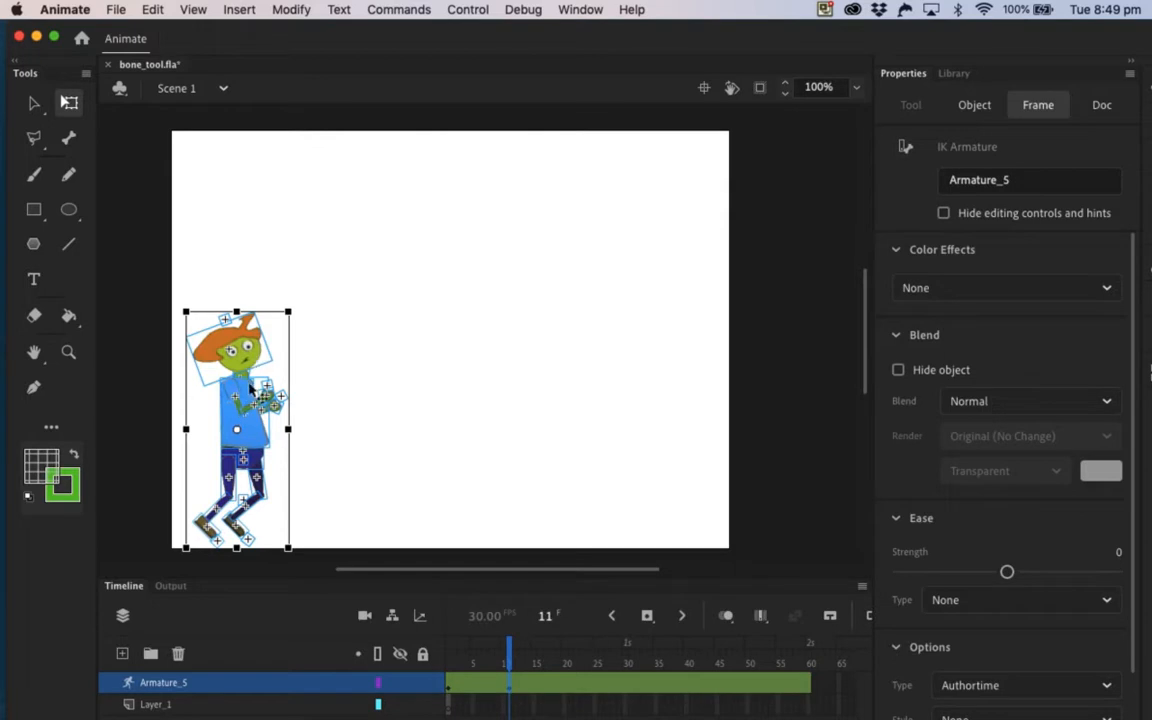
Step: At frame 11, move the whole character straight up to about Y 142.55 and swing both lower legs down and forward
drag(245, 395, 248, 338)
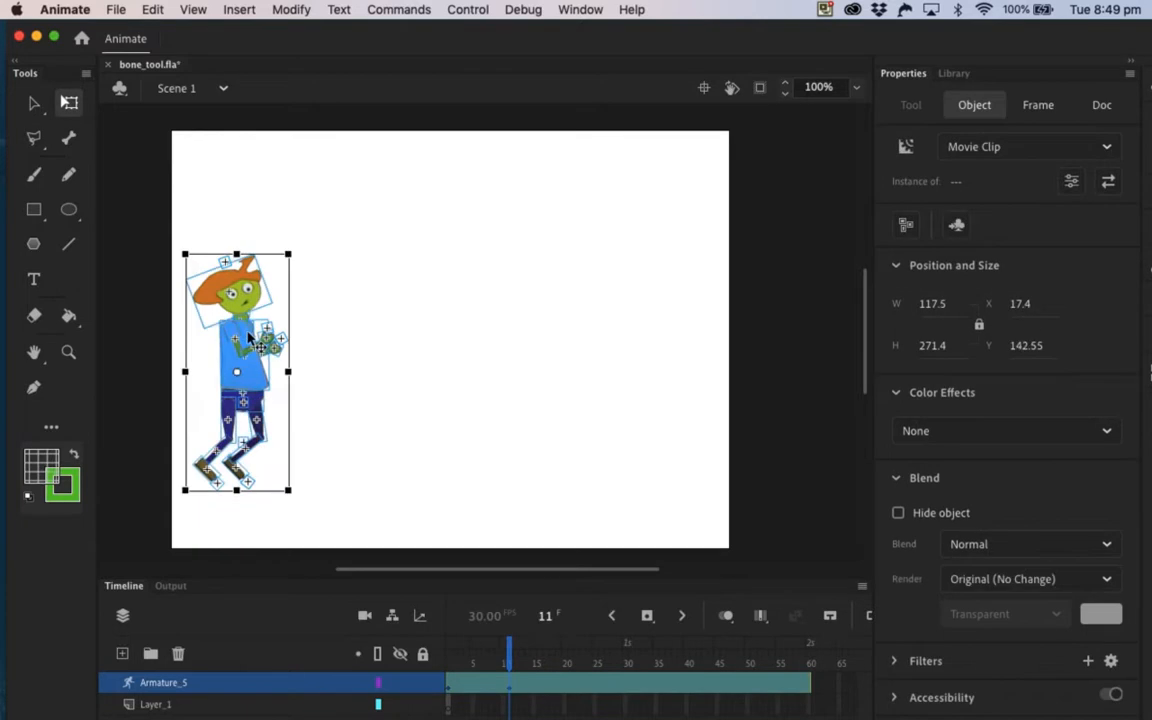
click(379, 423)
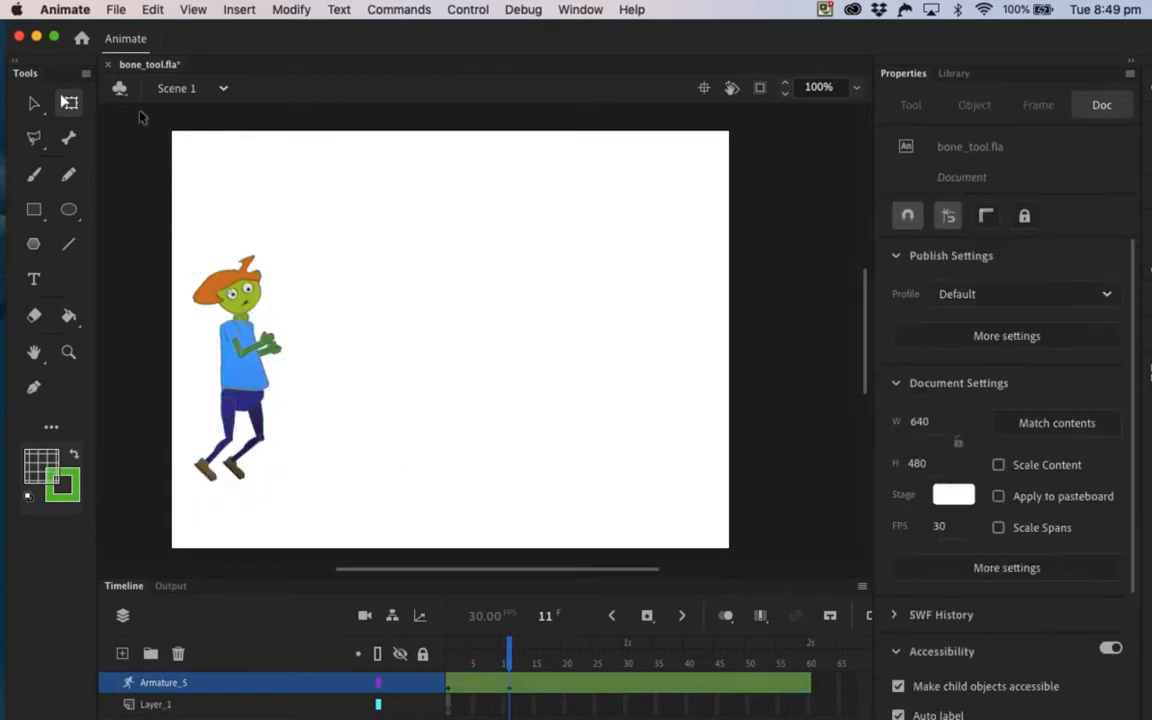
click(856, 88)
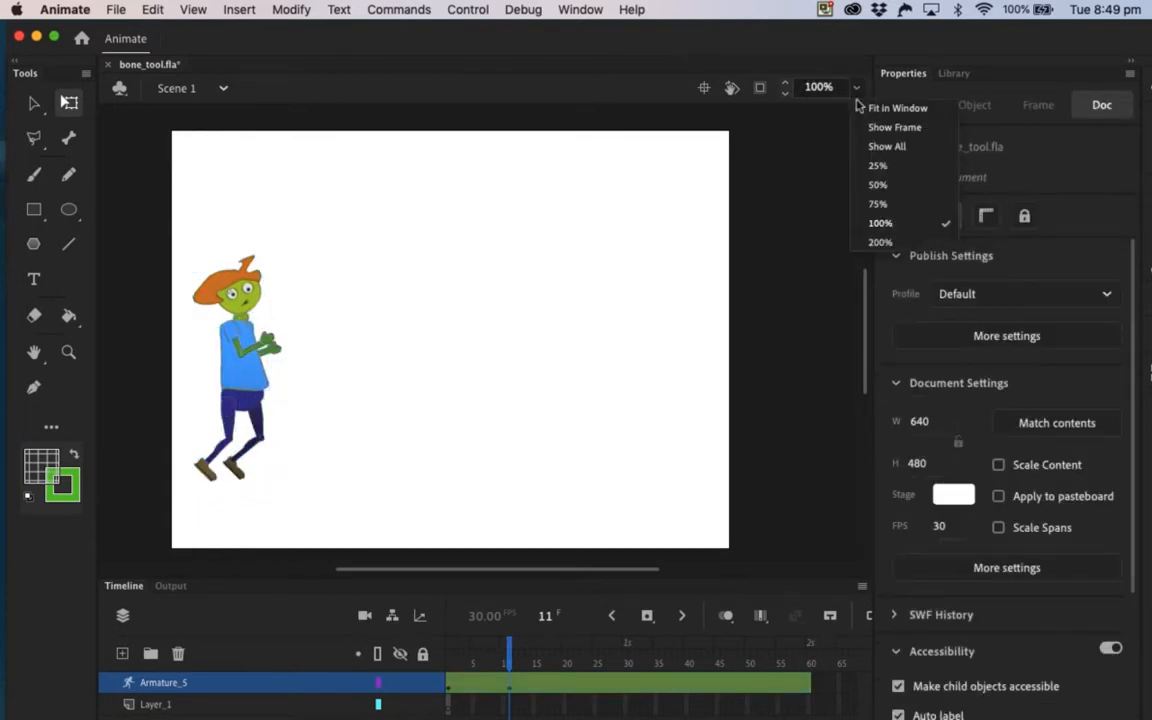
click(884, 240)
scroll(504, 415, left, 8)
scroll(504, 415, down, 3)
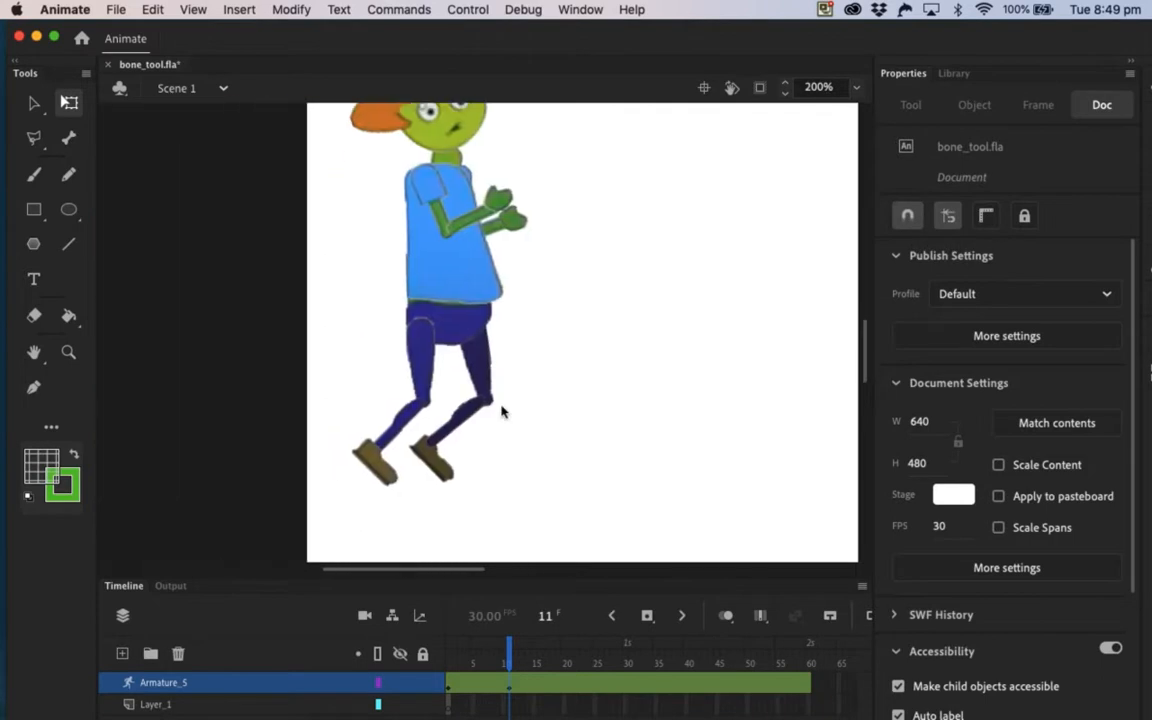
scroll(503, 411, right, 3)
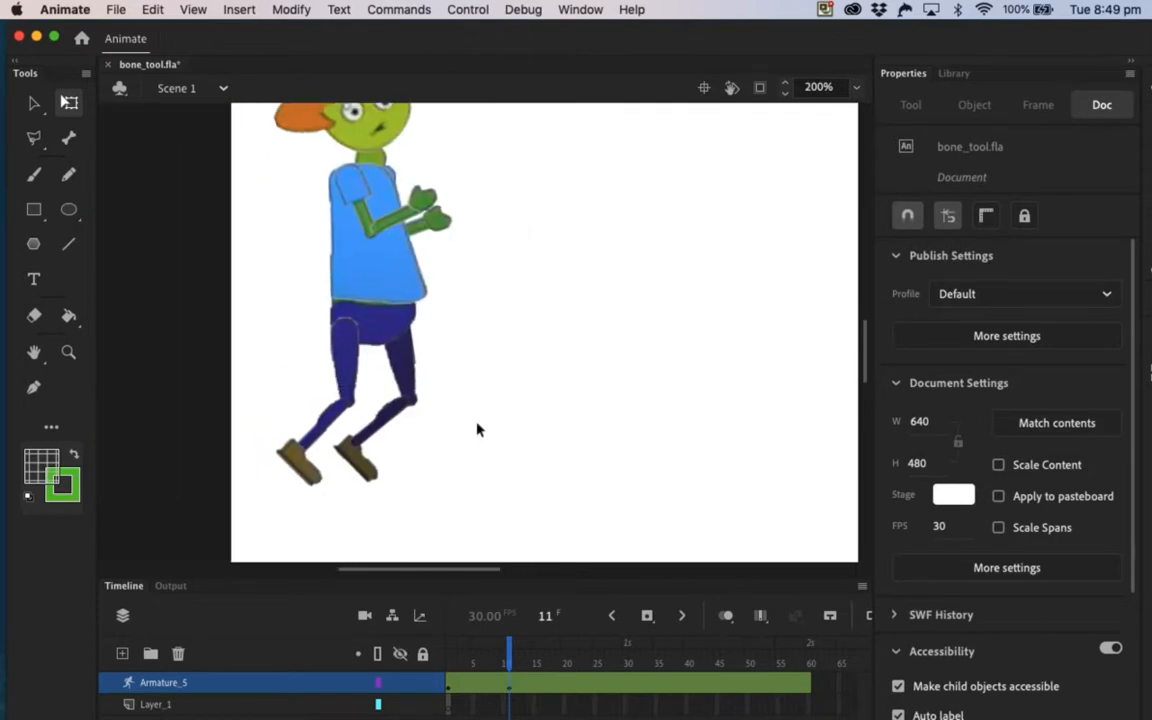
click(32, 99)
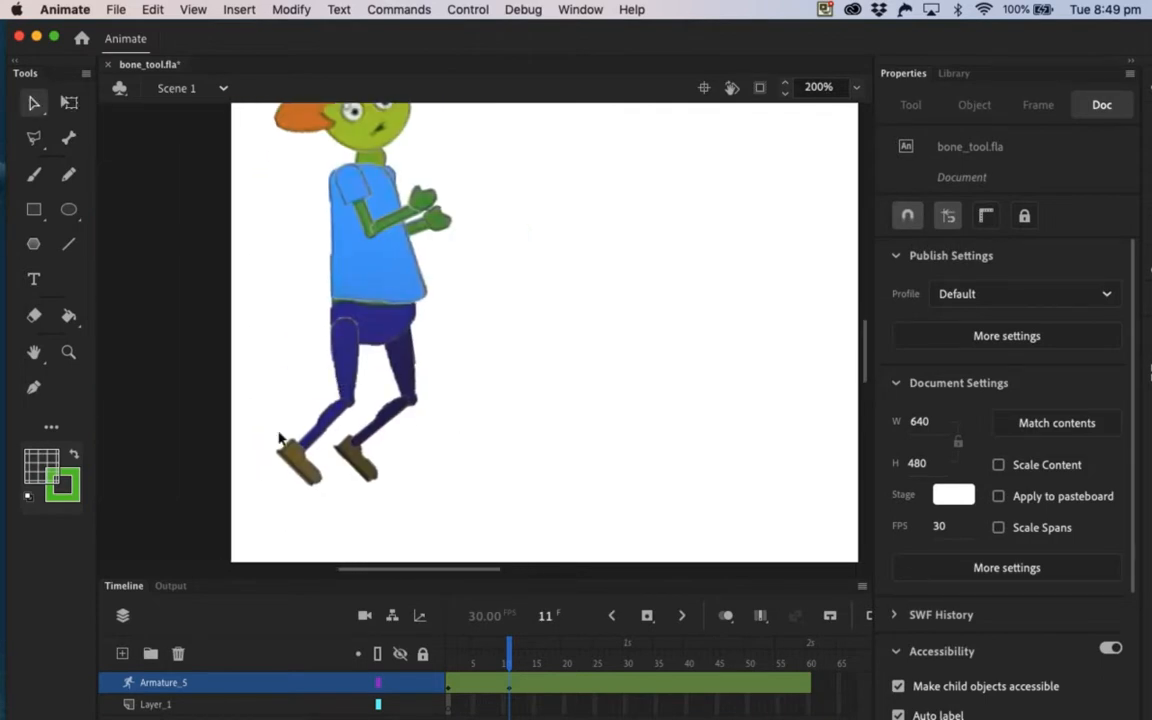
click(325, 493)
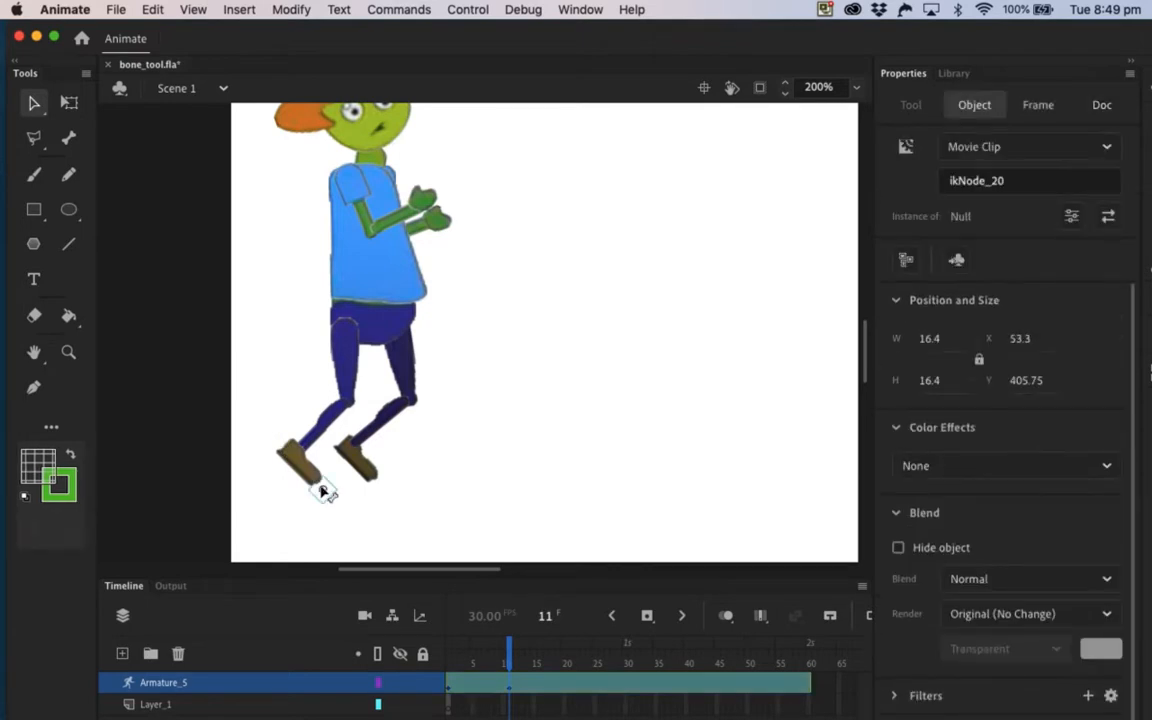
drag(322, 492, 342, 501)
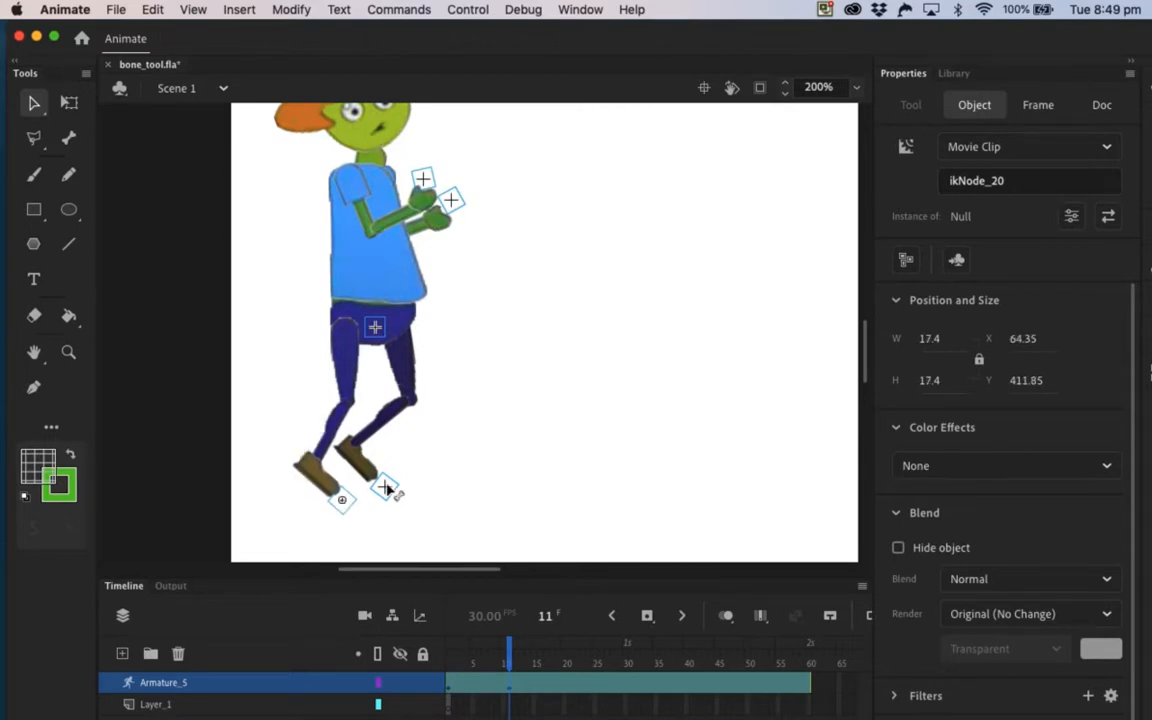
drag(386, 488, 404, 512)
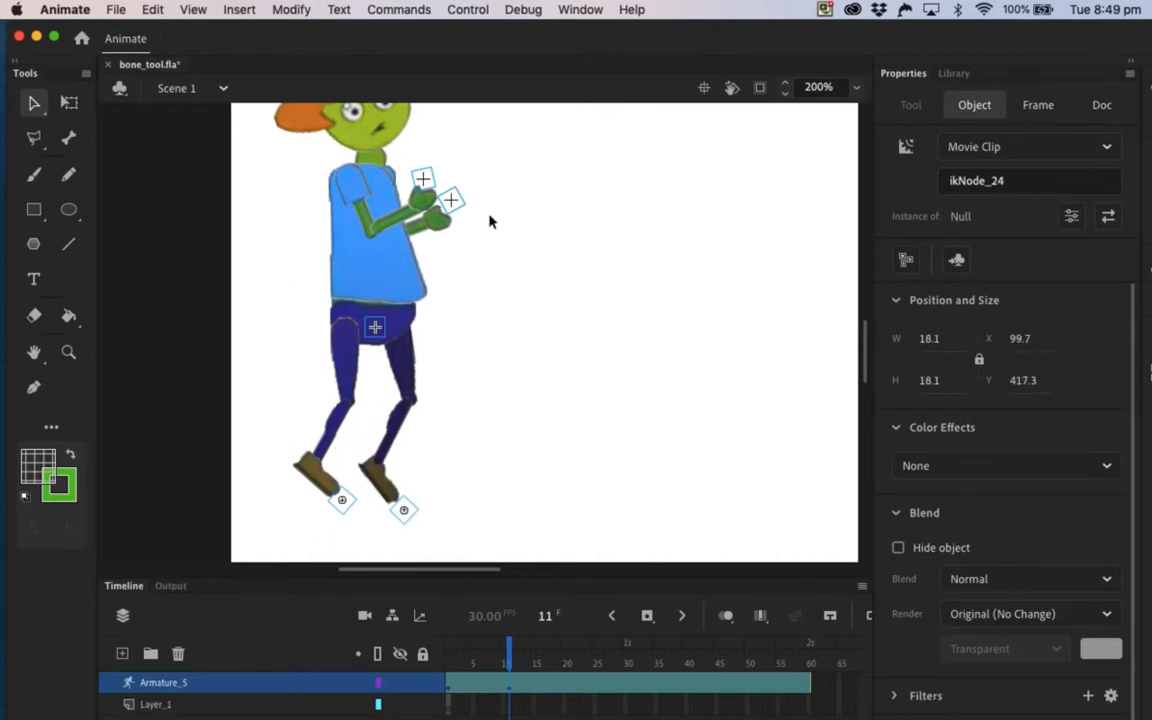
Step: Raise both of the character's hands toward the face in the frame 11 pose
scroll(484, 220, up, 3)
drag(424, 363, 458, 275)
drag(453, 389, 476, 347)
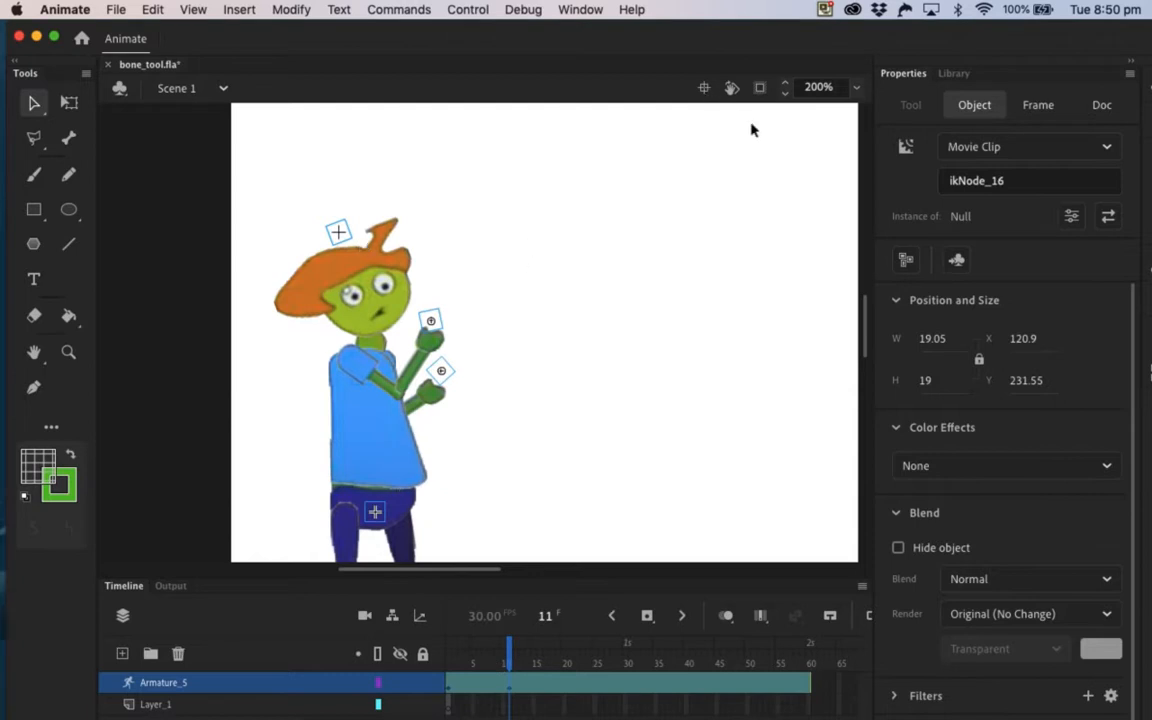
Step: Preview the jump motion along the timeline and insert another pose at frame 25 of the Armature_5 layer
click(856, 88)
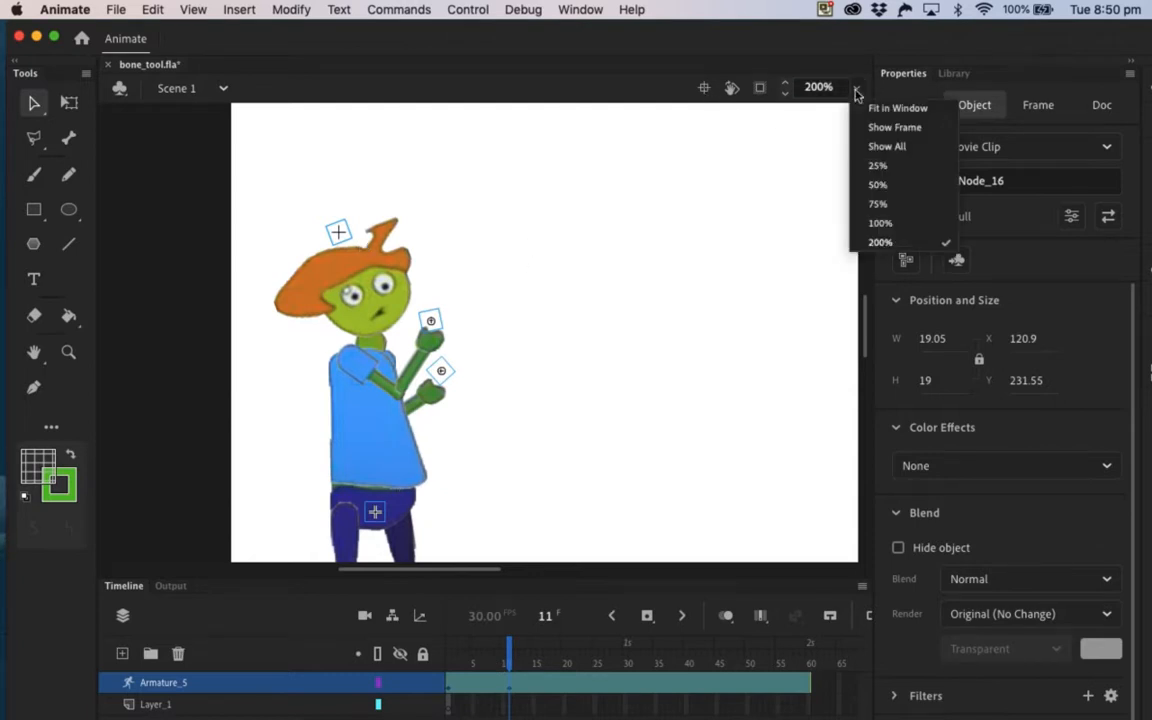
click(880, 223)
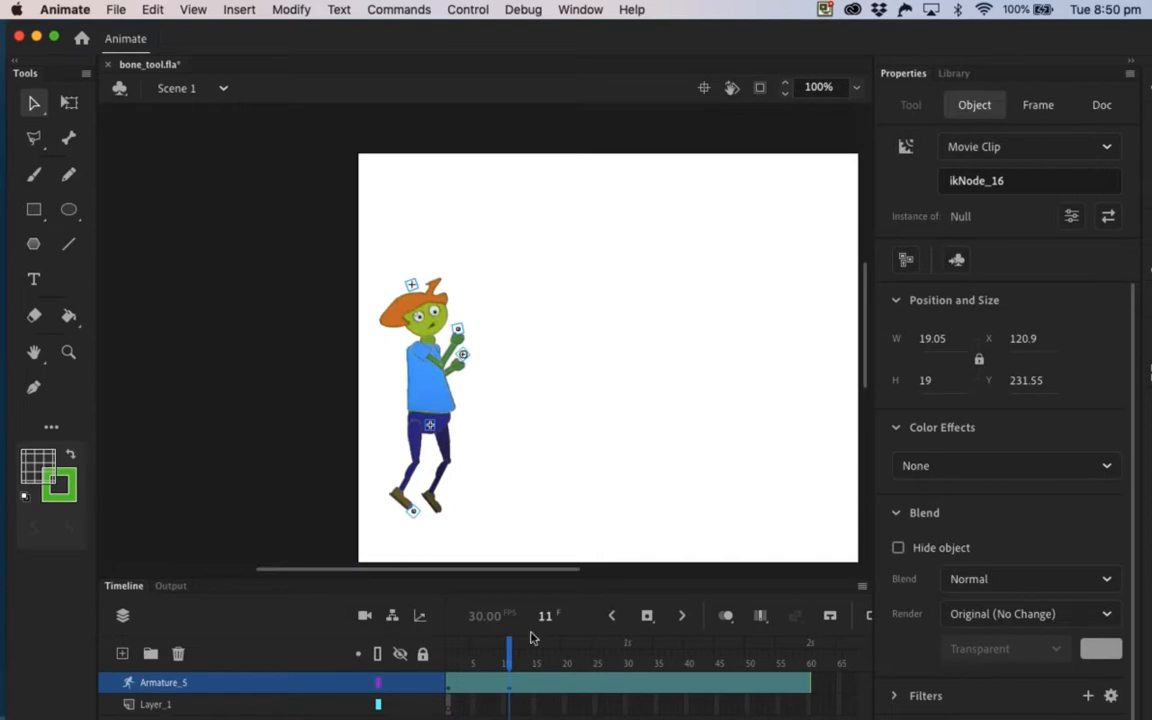
click(495, 655)
drag(495, 655, 595, 642)
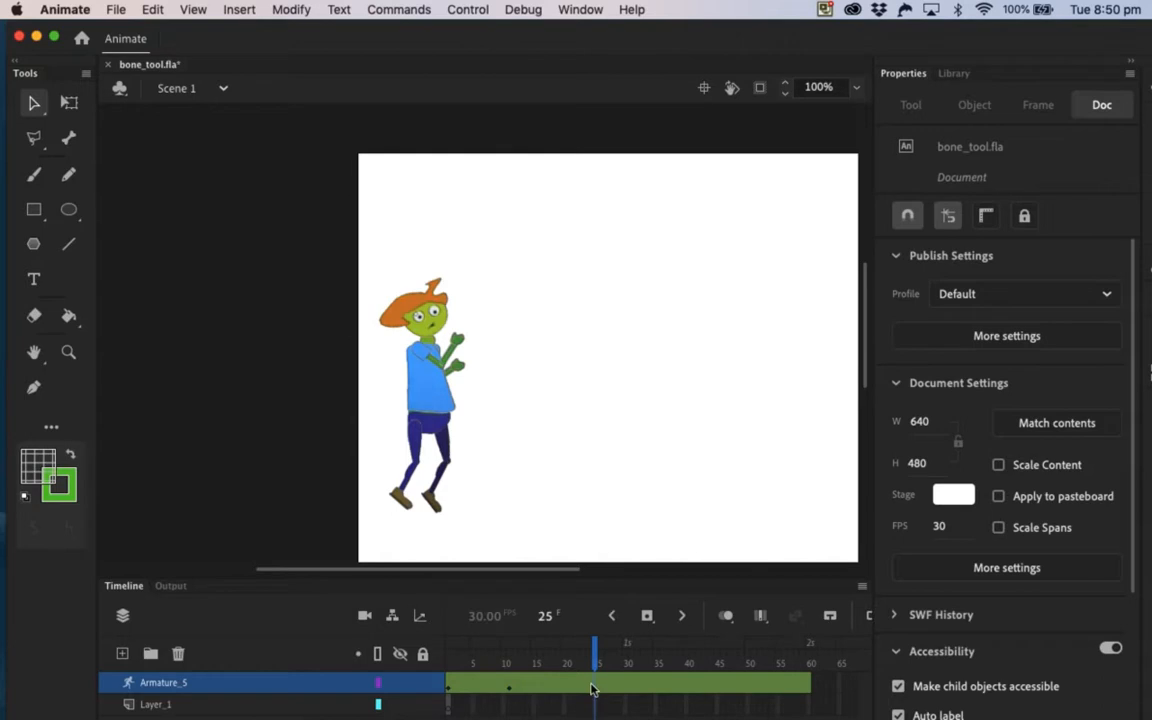
click(591, 689)
right_click(591, 689)
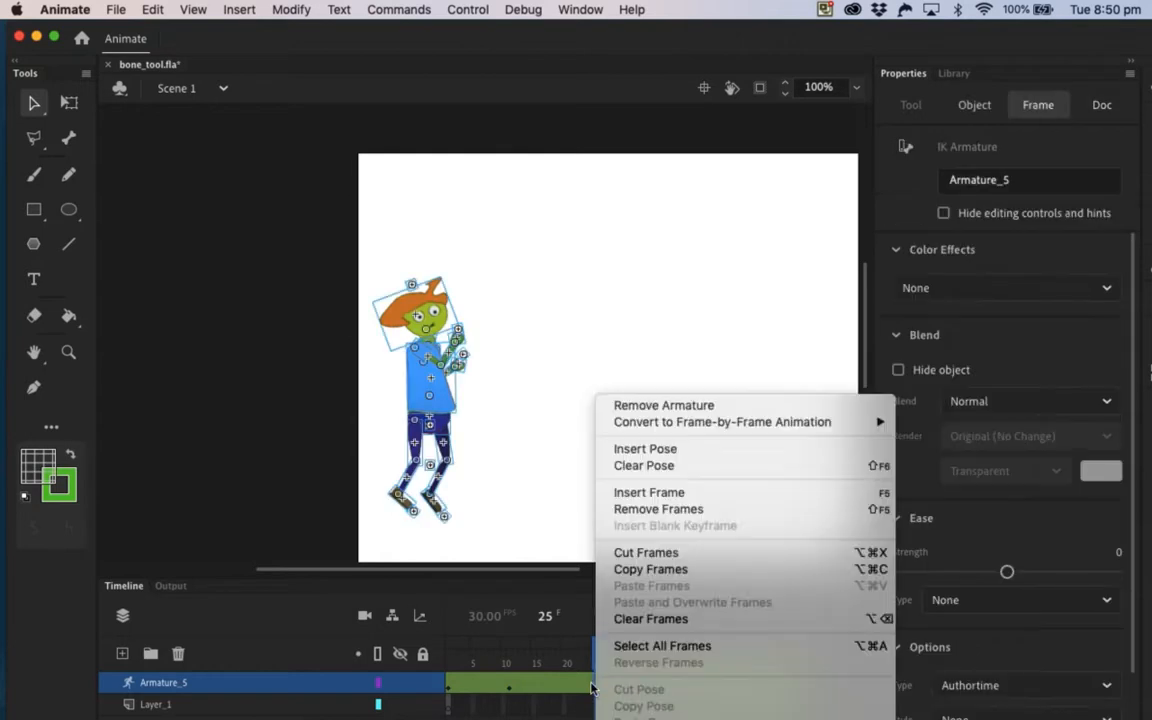
click(649, 452)
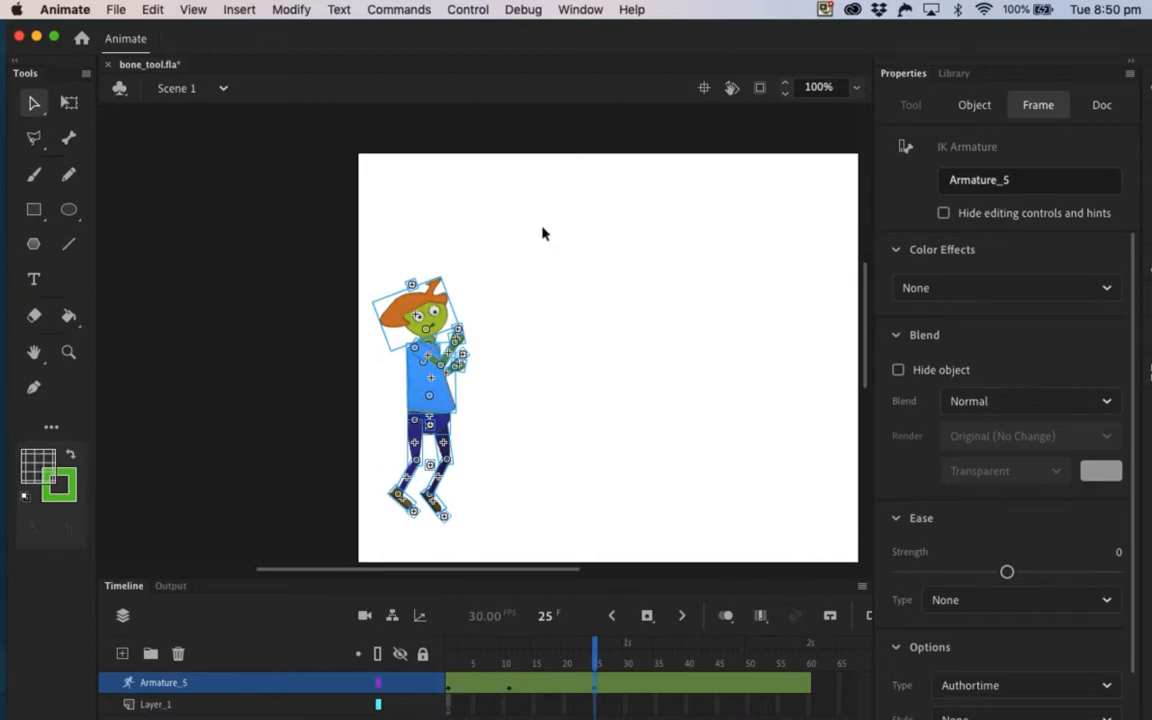
Step: At frame 25, move the whole character up and right from its starting spot, tilt it forward clockwise, and check the motion
click(68, 103)
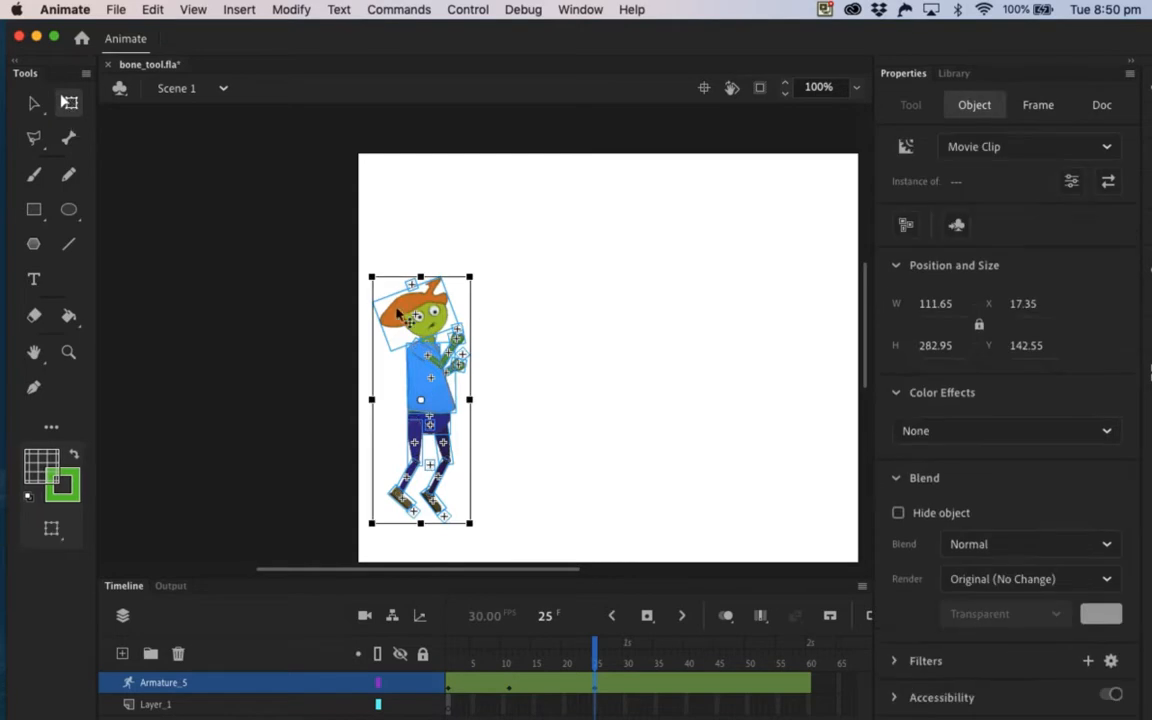
drag(400, 313, 502, 214)
drag(566, 188, 685, 212)
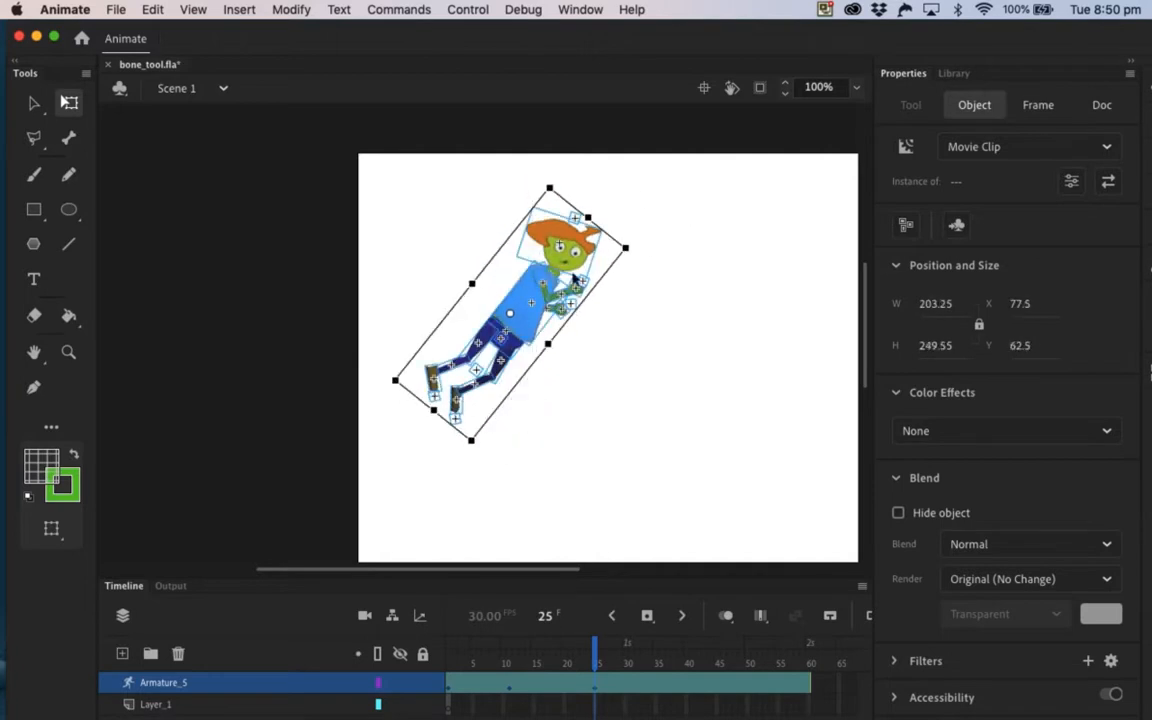
drag(530, 284, 554, 266)
drag(597, 655, 598, 607)
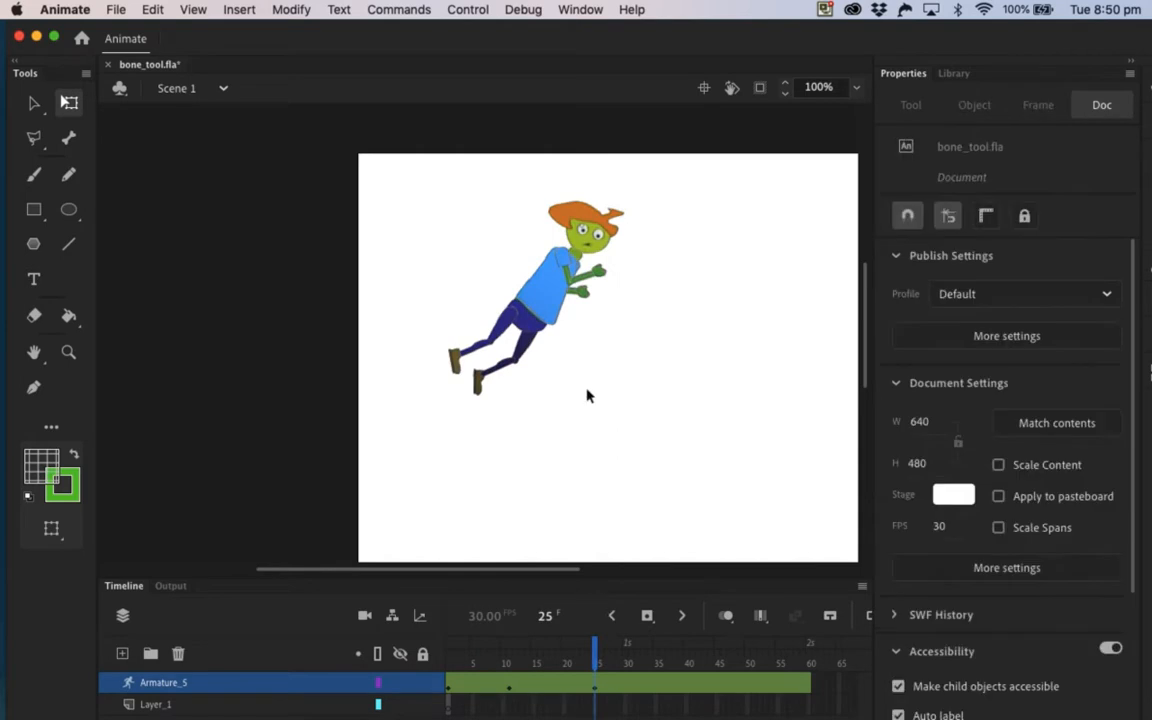
Step: Pull both of the character's feet downward in the frame 25 pose so the legs trail straighter behind the body
click(848, 89)
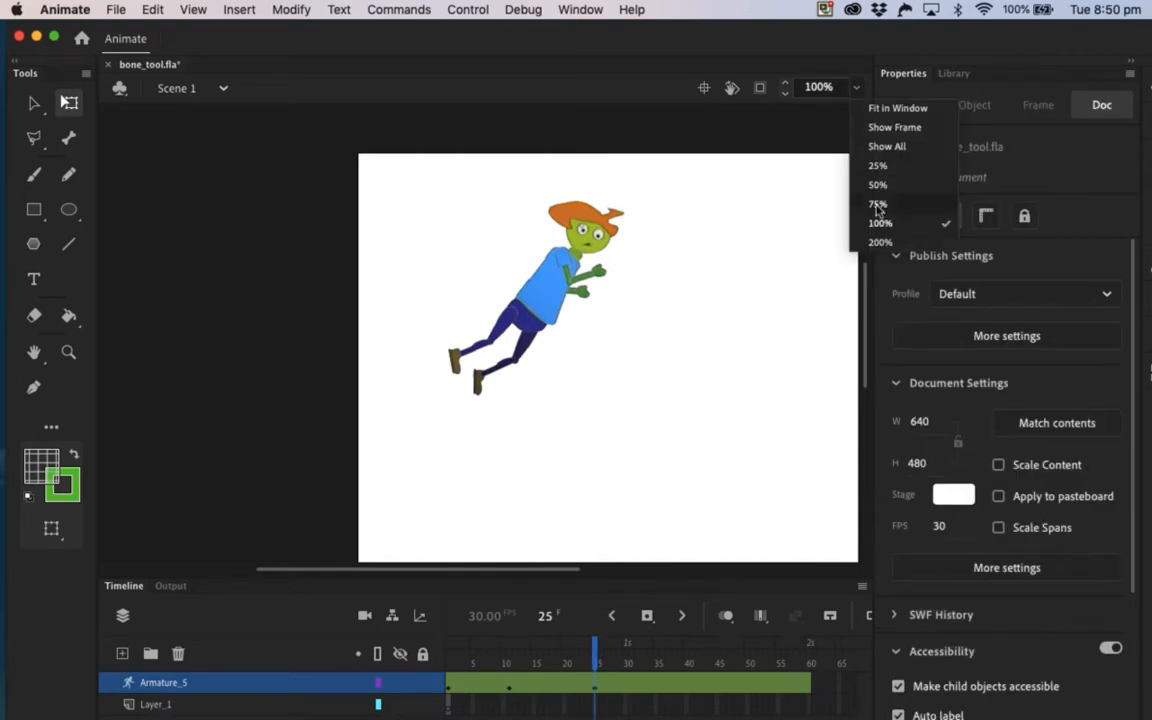
click(878, 242)
scroll(717, 351, right, 5)
scroll(717, 351, up, 2)
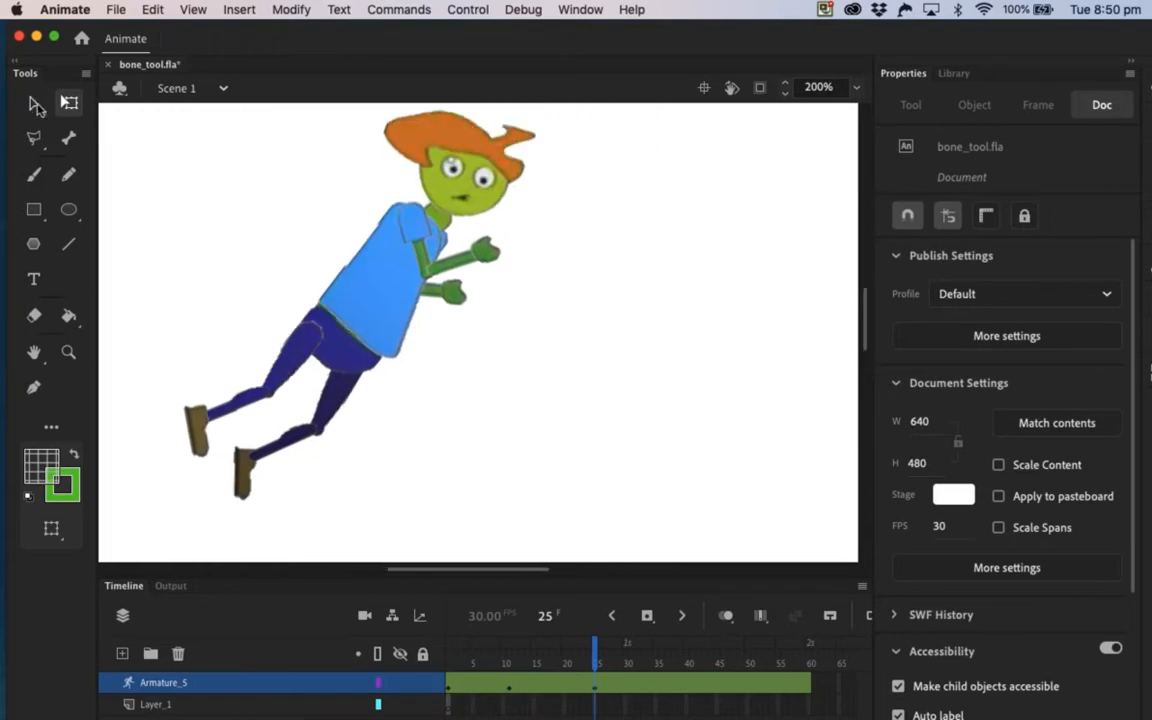
click(35, 104)
click(202, 467)
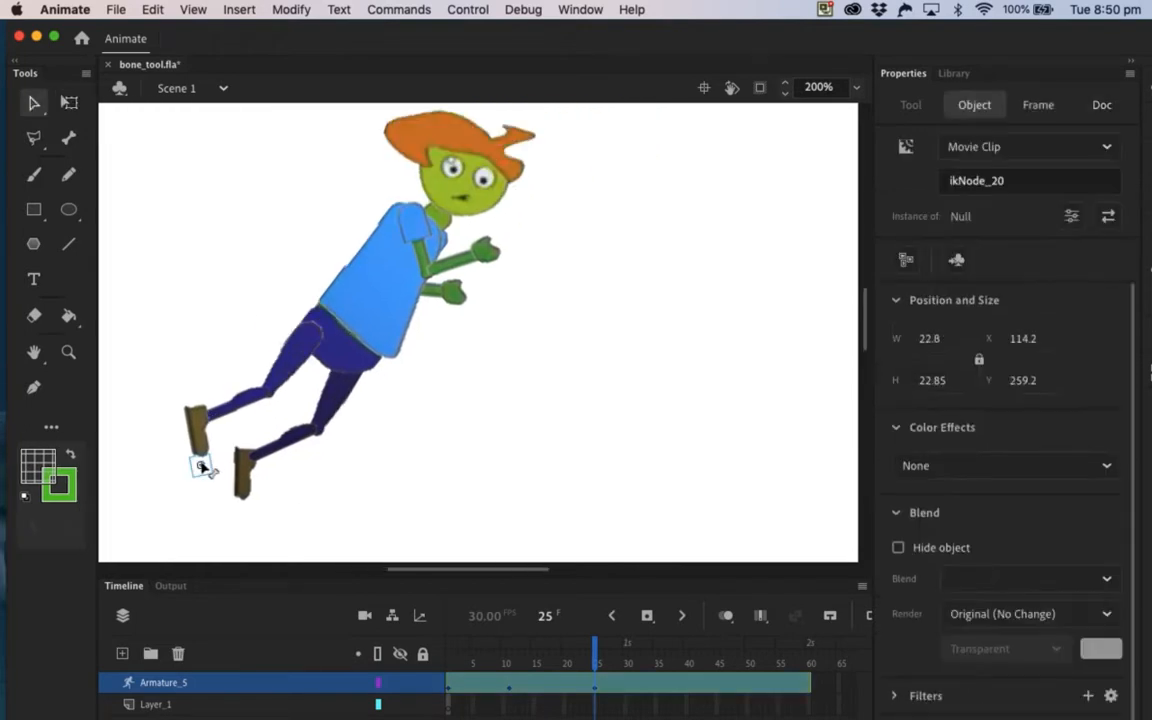
drag(202, 467, 198, 497)
drag(197, 497, 226, 520)
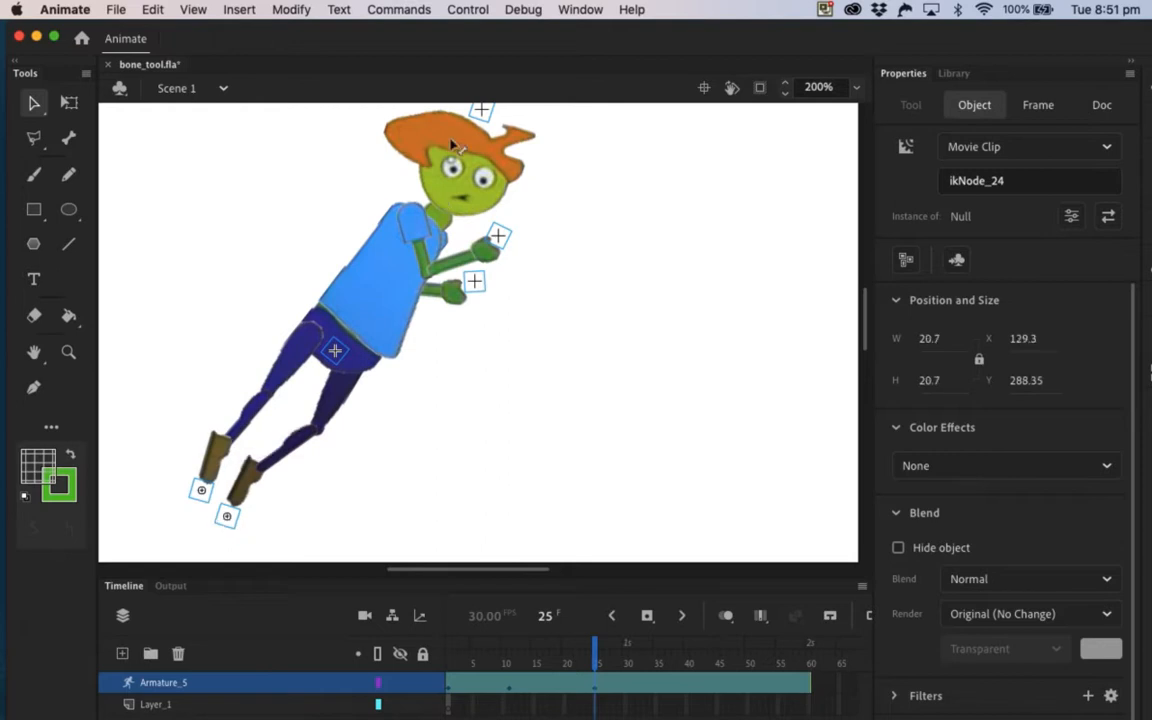
Step: In the frame 25 pose, tilt the head slightly back, reach both hands up and forward, and preview the motion
drag(479, 110, 457, 104)
drag(499, 236, 572, 187)
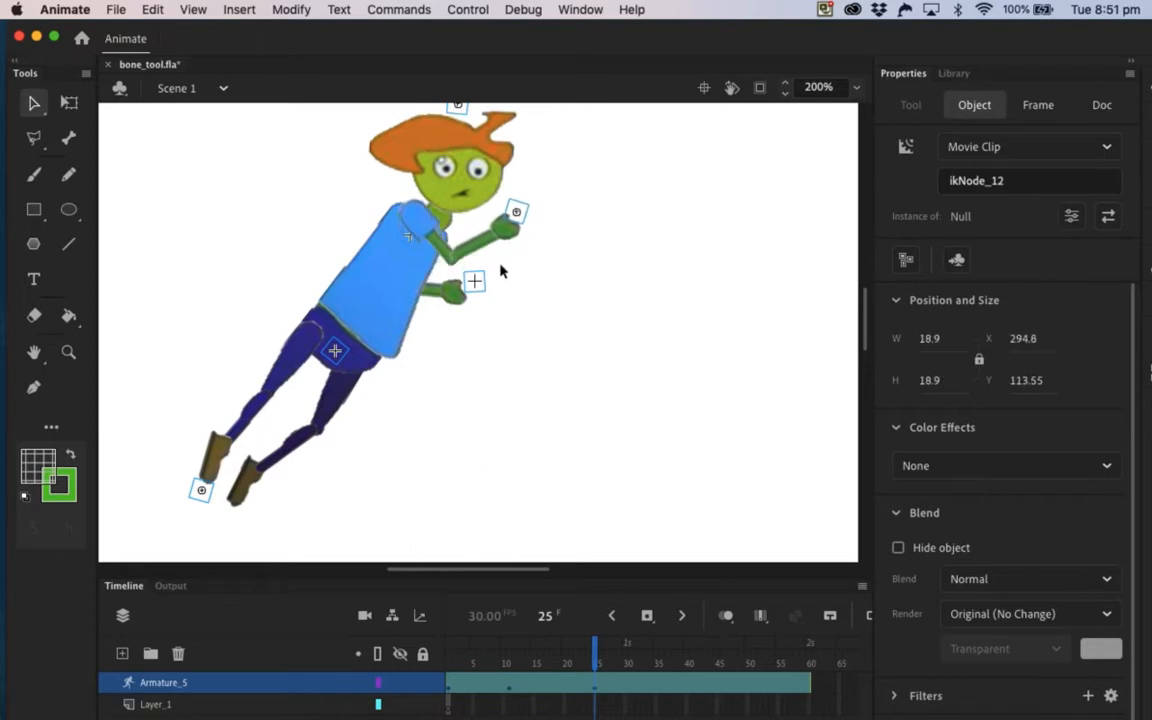
drag(484, 284, 537, 248)
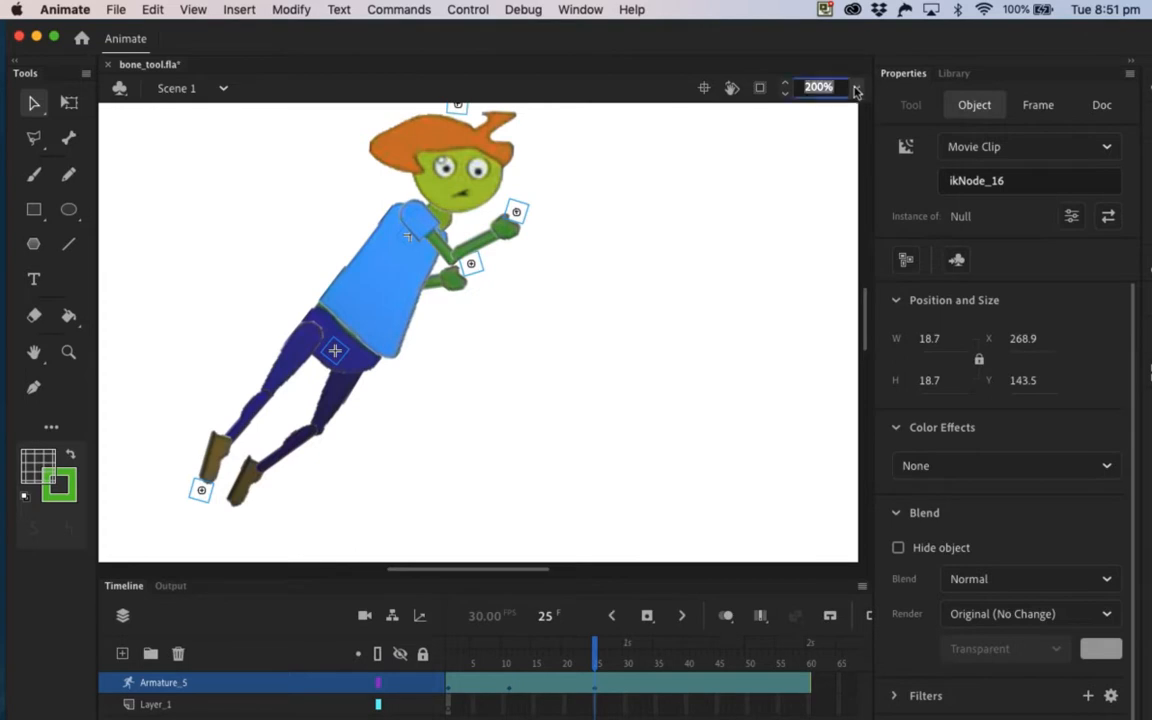
click(856, 91)
click(895, 108)
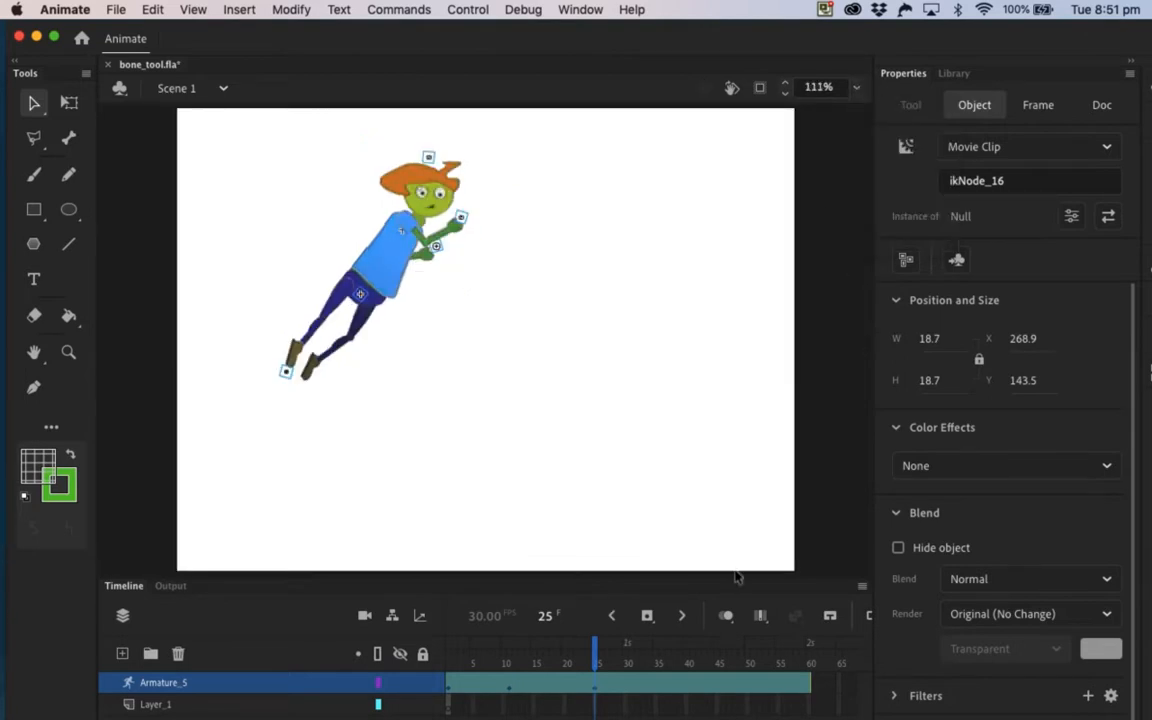
drag(593, 655, 591, 599)
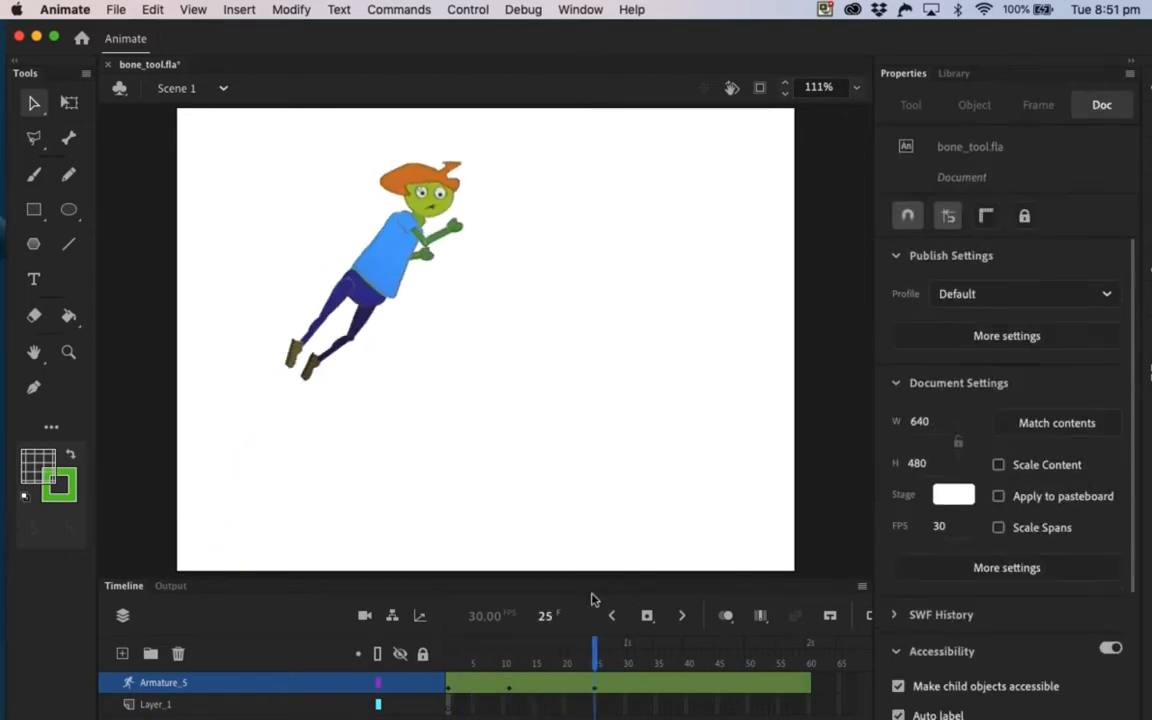
Step: Insert a pose at frame 41 of the Armature_5 layer
drag(598, 655, 693, 652)
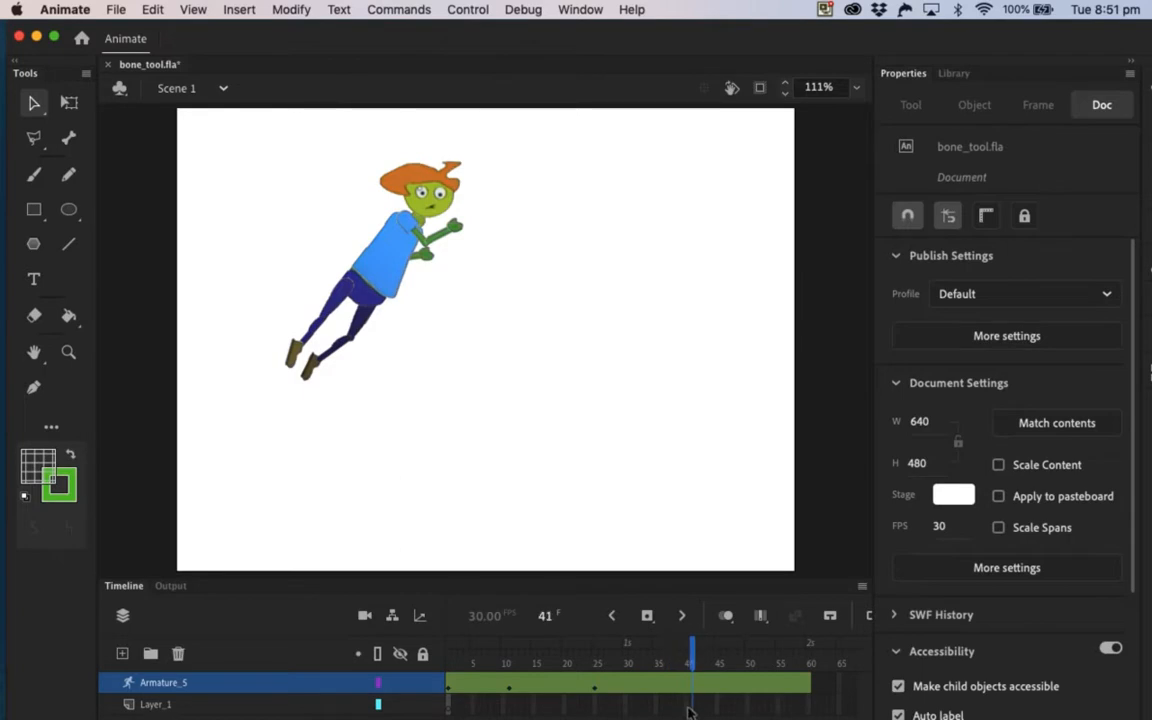
click(689, 683)
right_click(690, 683)
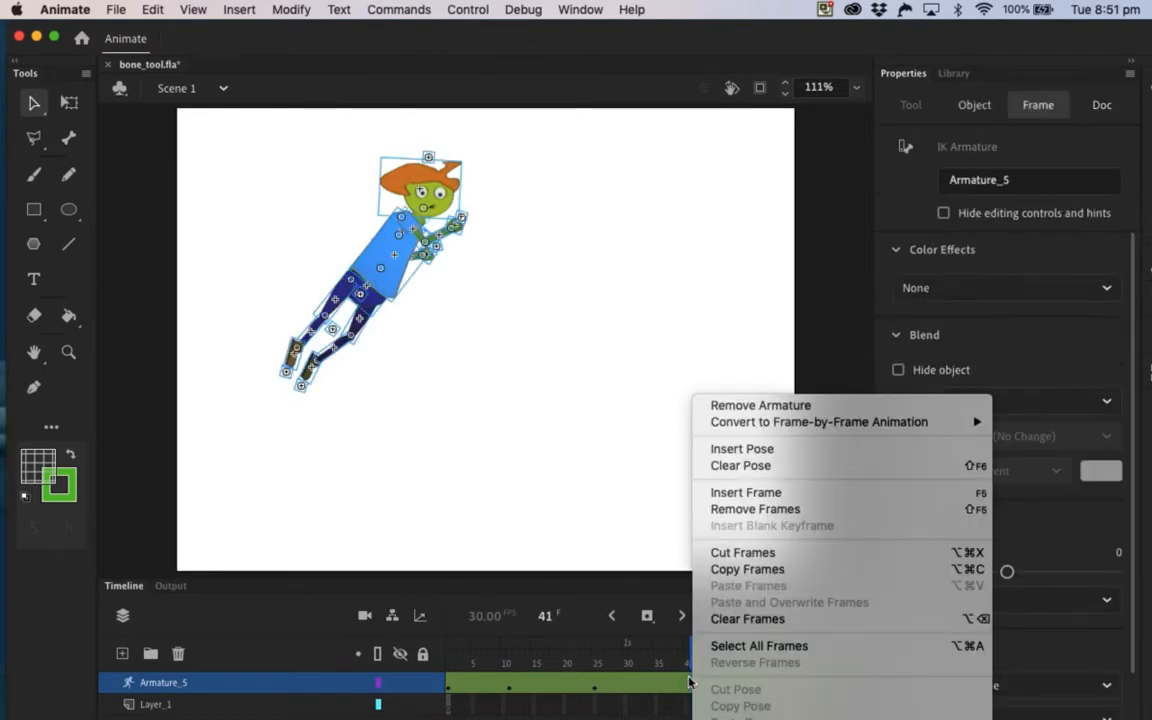
click(742, 453)
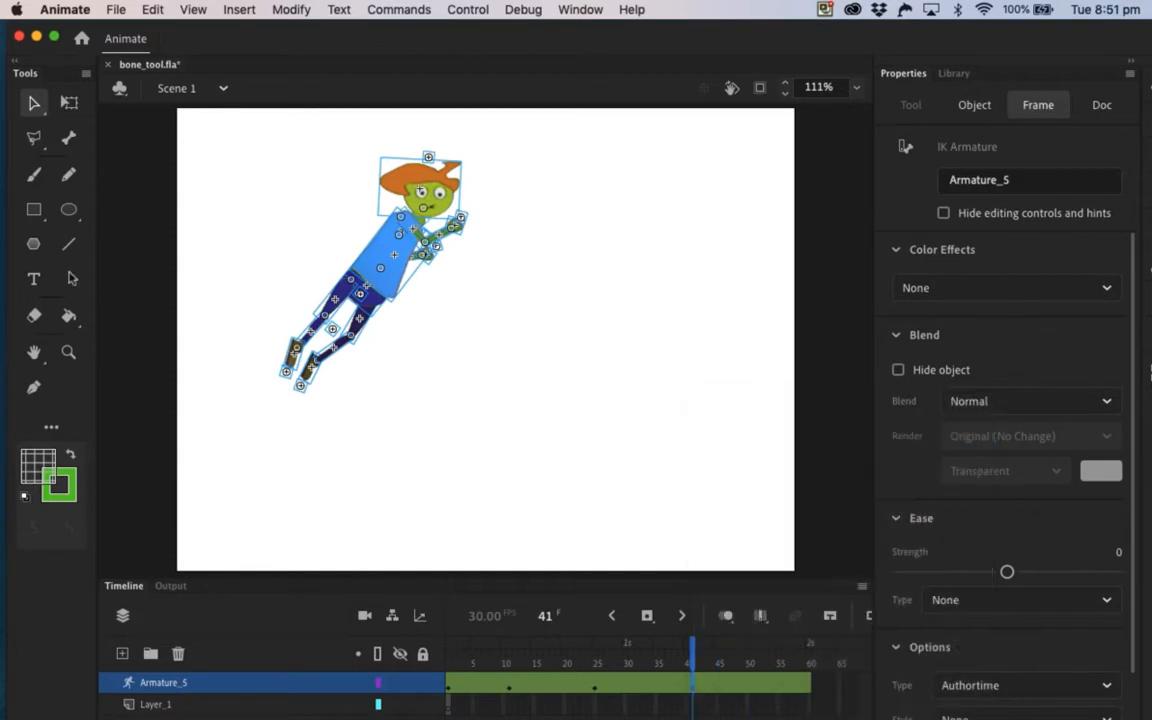
Step: At frame 41, rotate the whole character clockwise to a horizontal flying position and move it right, near the stage's upper edge
click(69, 102)
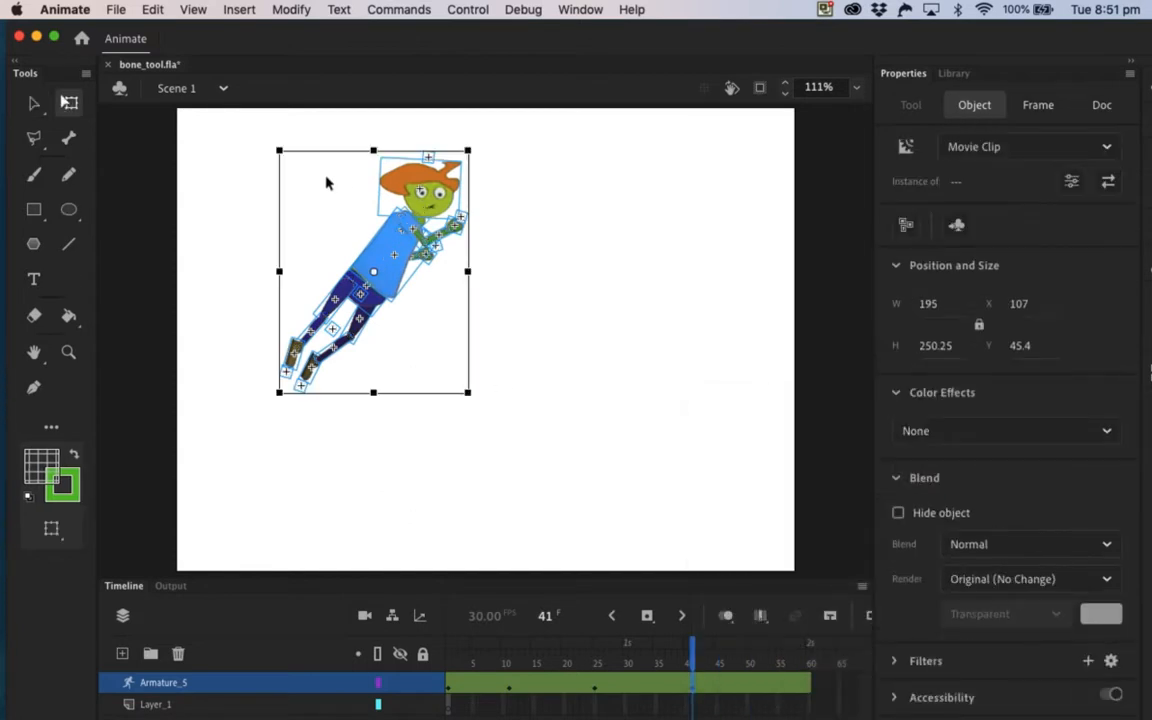
click(382, 165)
drag(258, 130, 489, 404)
drag(383, 256, 510, 235)
drag(603, 122, 752, 207)
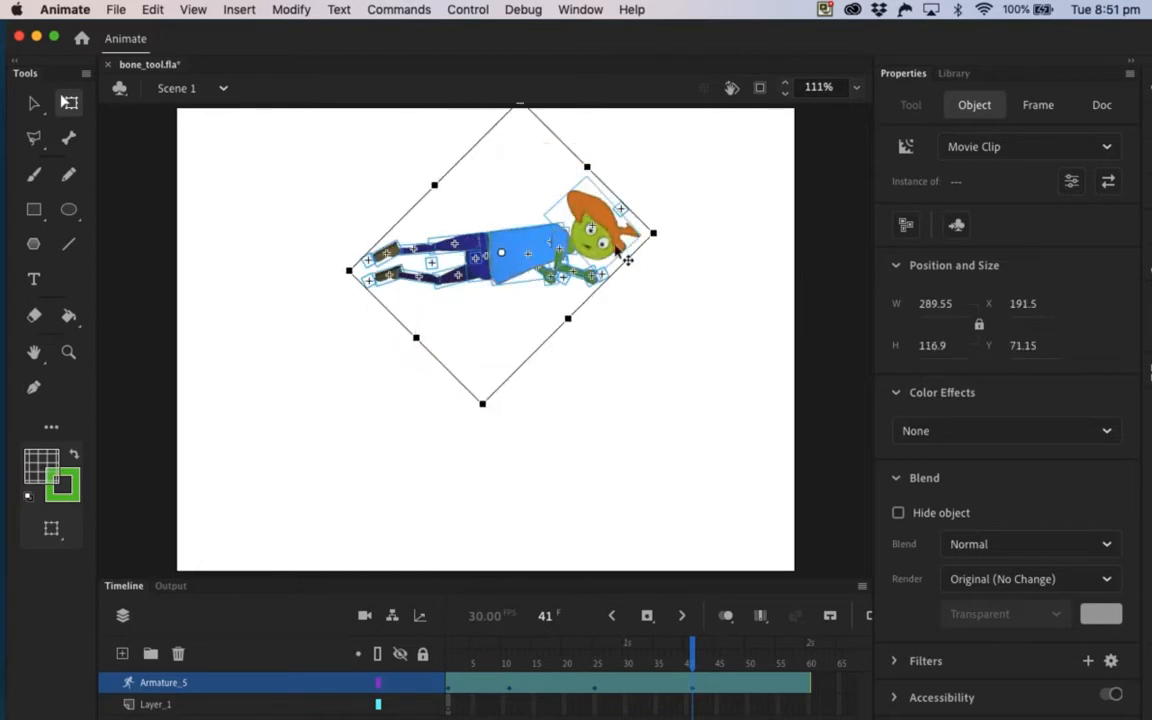
drag(530, 244, 561, 180)
mouse_move(692, 652)
mouse_down()
mouse_move(790, 655)
mouse_move(450, 655)
mouse_move(617, 645)
mouse_move(660, 625)
mouse_move(692, 652)
mouse_up()
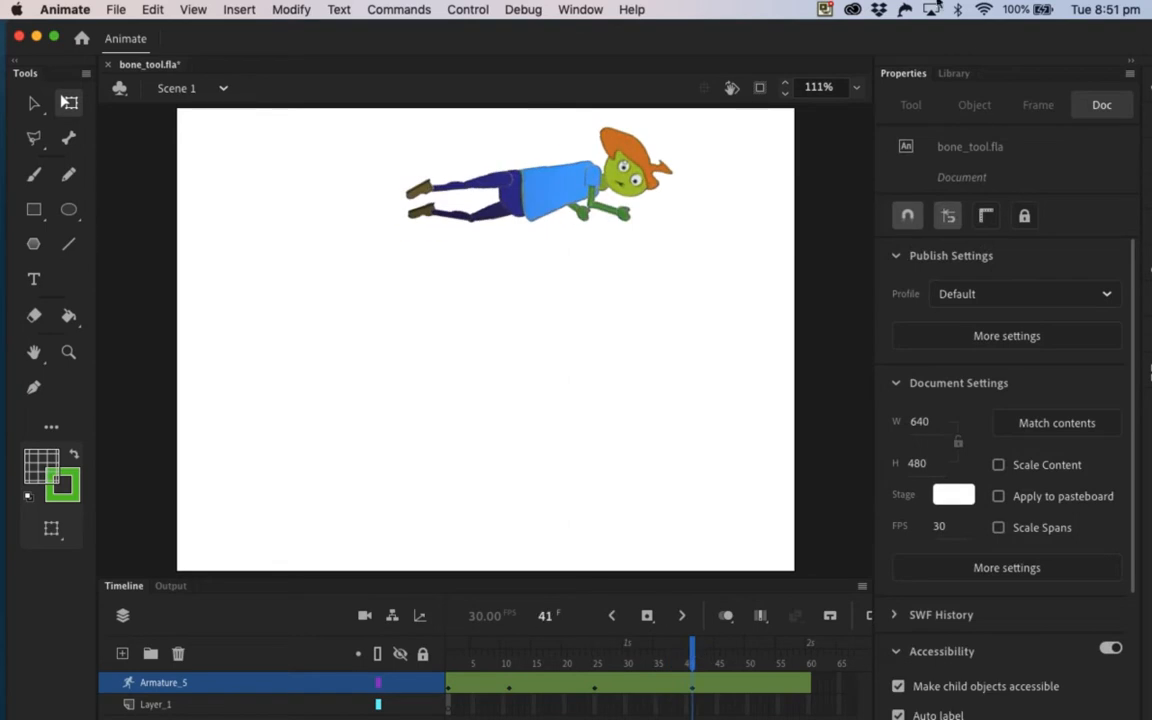
Step: In the frame 41 pose, raise the near foot slightly and bend the far leg's knee so its foot swings above the other
click(857, 90)
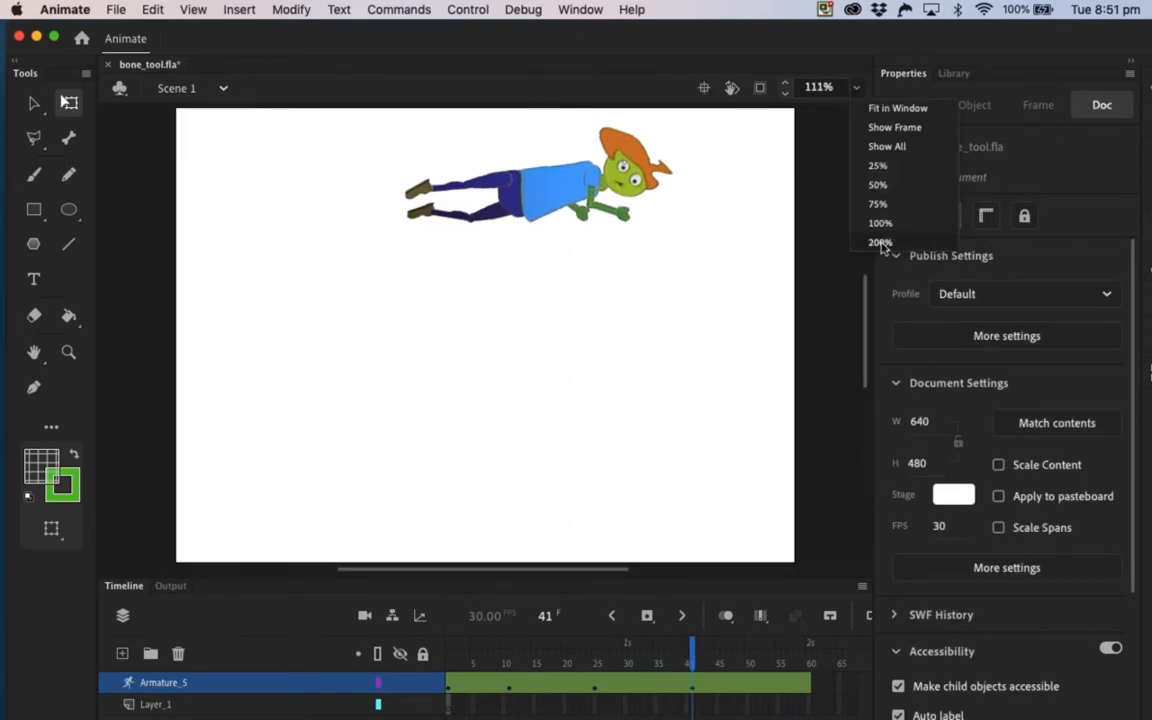
click(881, 243)
scroll(602, 315, up, 5)
scroll(600, 310, right, 2)
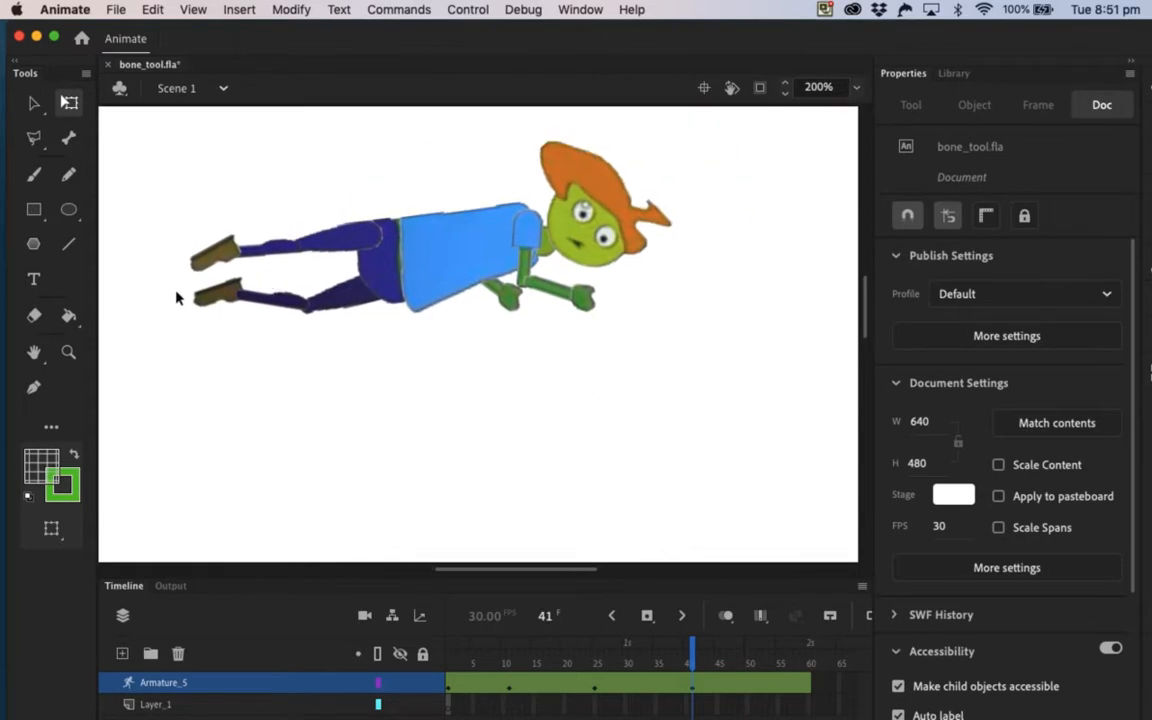
click(31, 104)
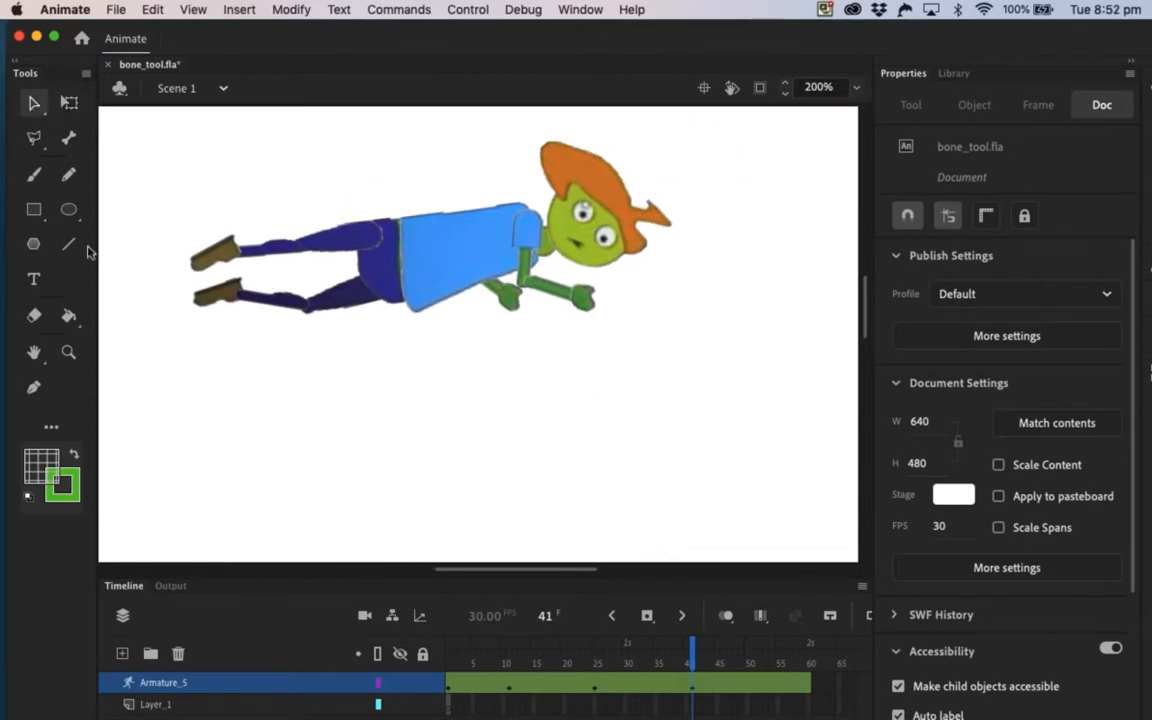
click(195, 303)
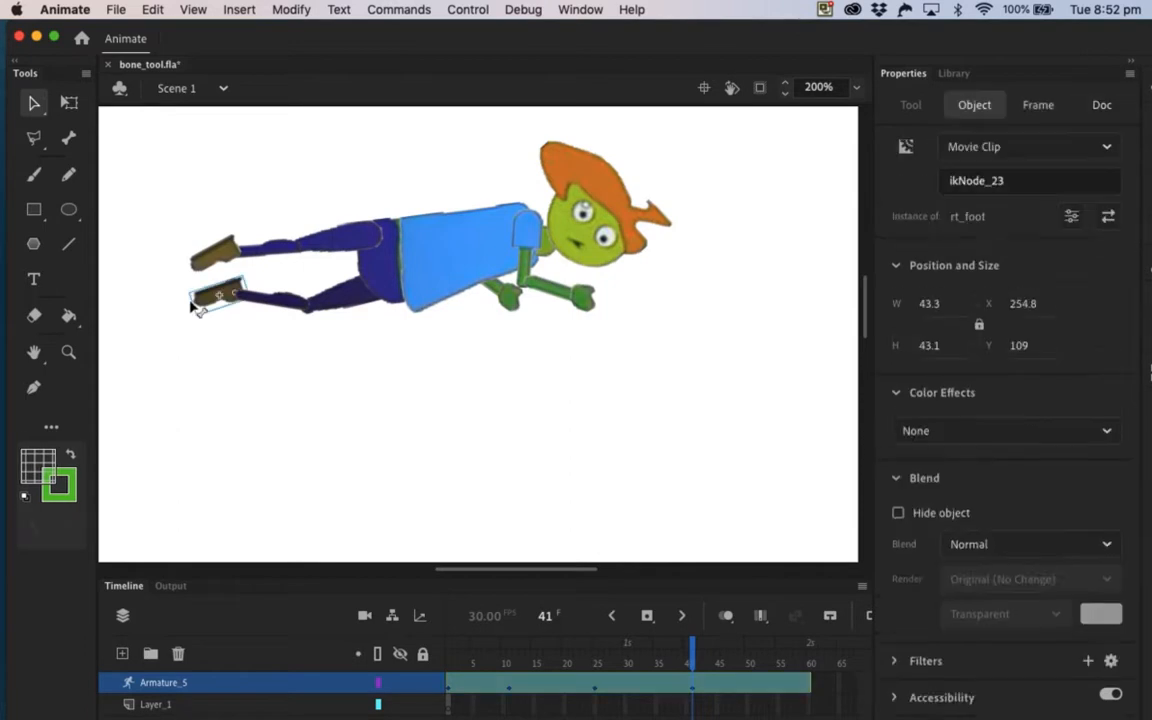
click(206, 332)
click(262, 308)
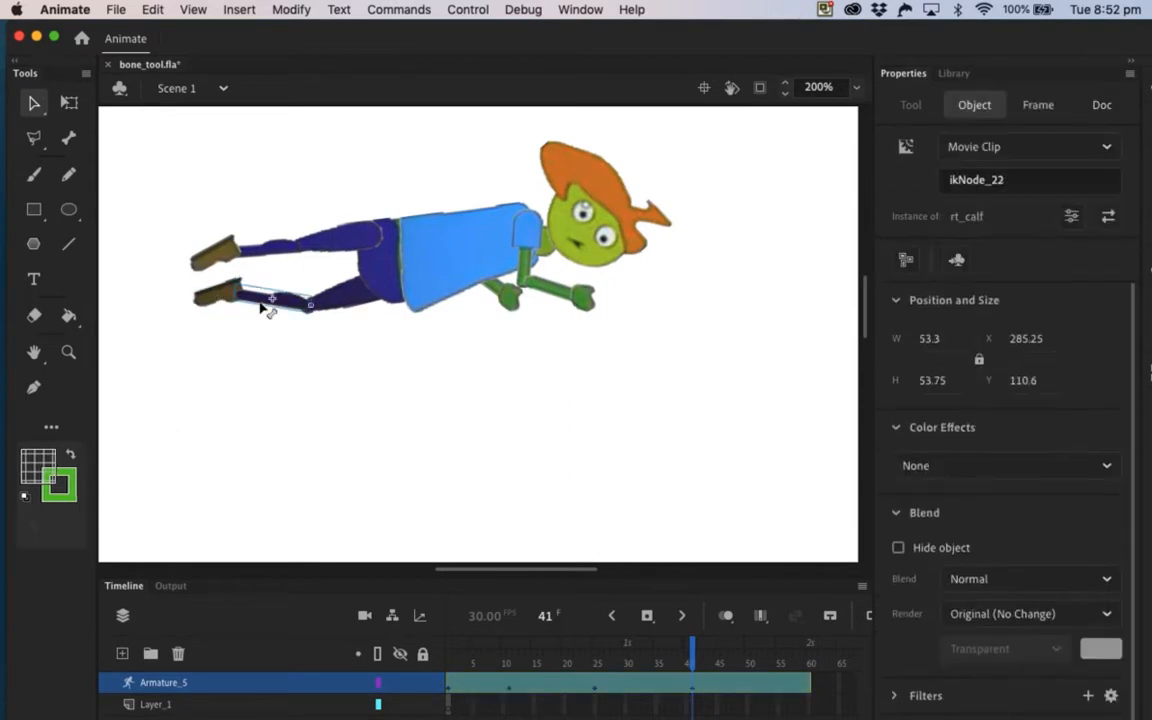
click(395, 250)
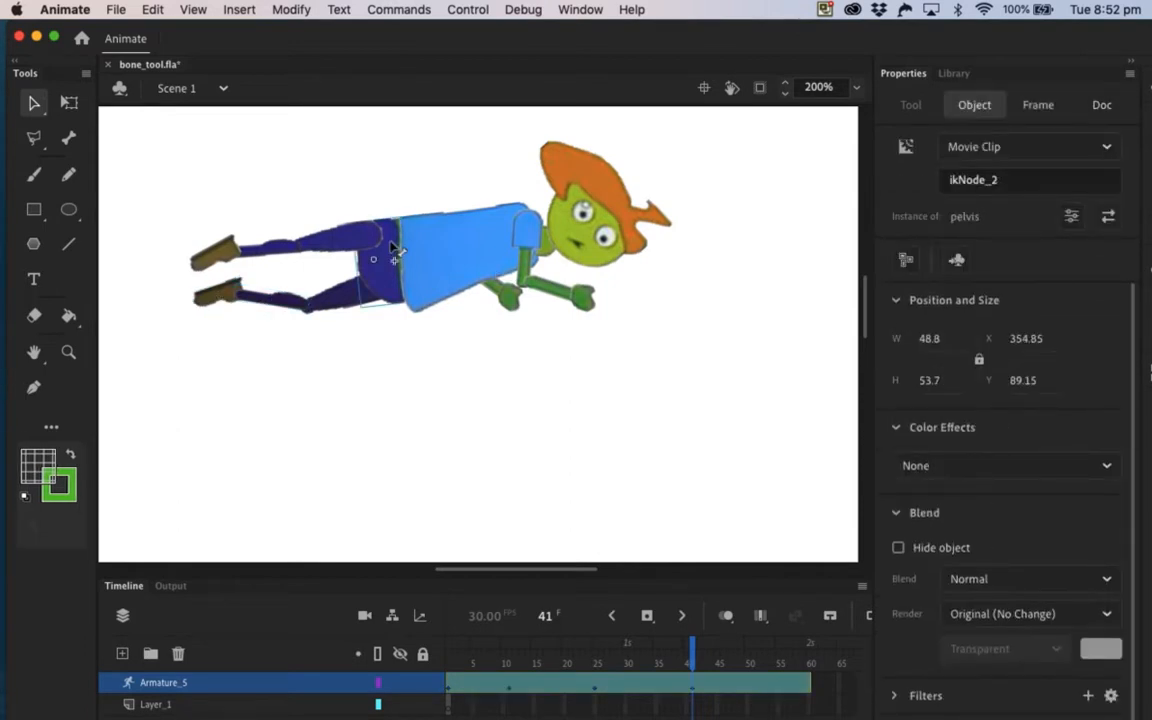
click(256, 254)
click(213, 254)
click(182, 268)
drag(180, 268, 180, 253)
drag(181, 307, 170, 171)
Step: In the frame 41 pose, tilt the head slightly forward, stretch the near arm ahead past the face, and check the motion
drag(638, 178, 650, 197)
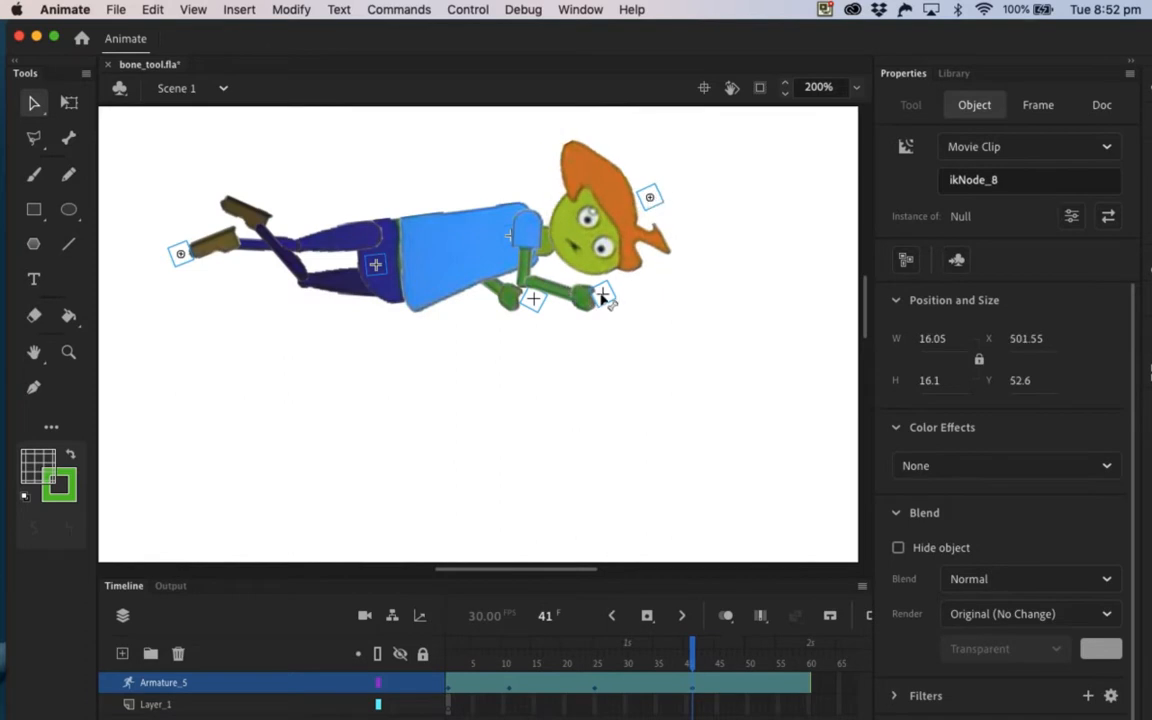
drag(603, 295, 782, 270)
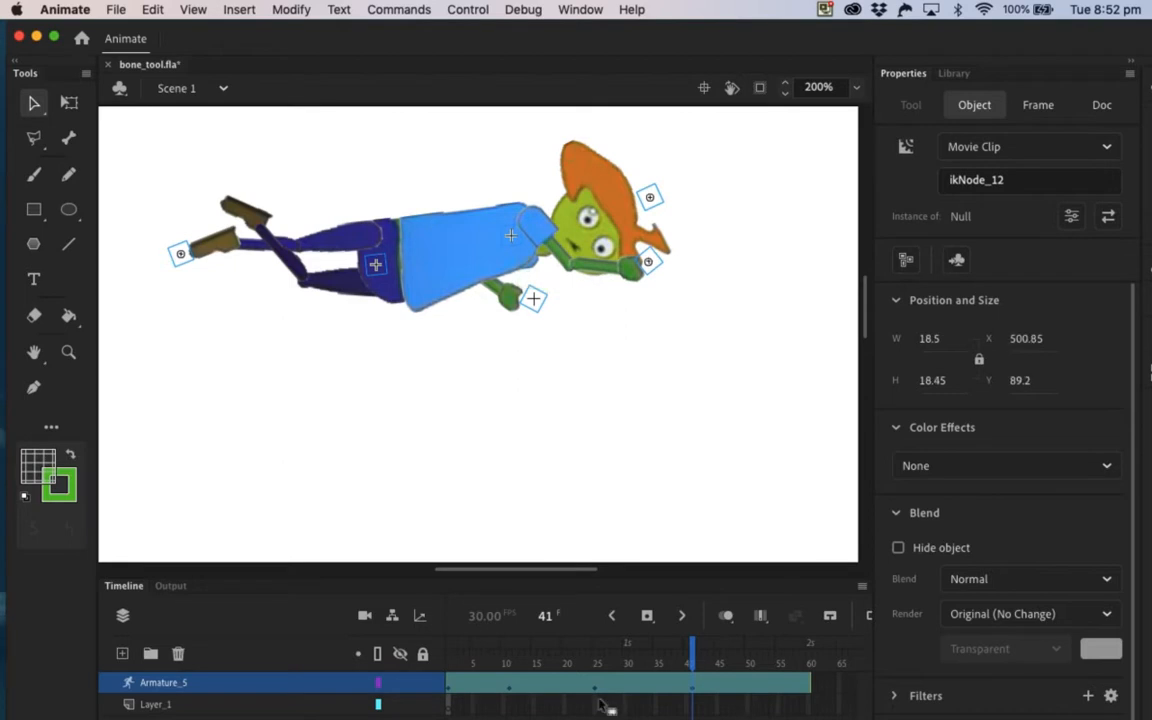
mouse_move(694, 652)
mouse_down()
mouse_move(617, 652)
mouse_move(707, 652)
mouse_move(696, 643)
mouse_up()
click(868, 366)
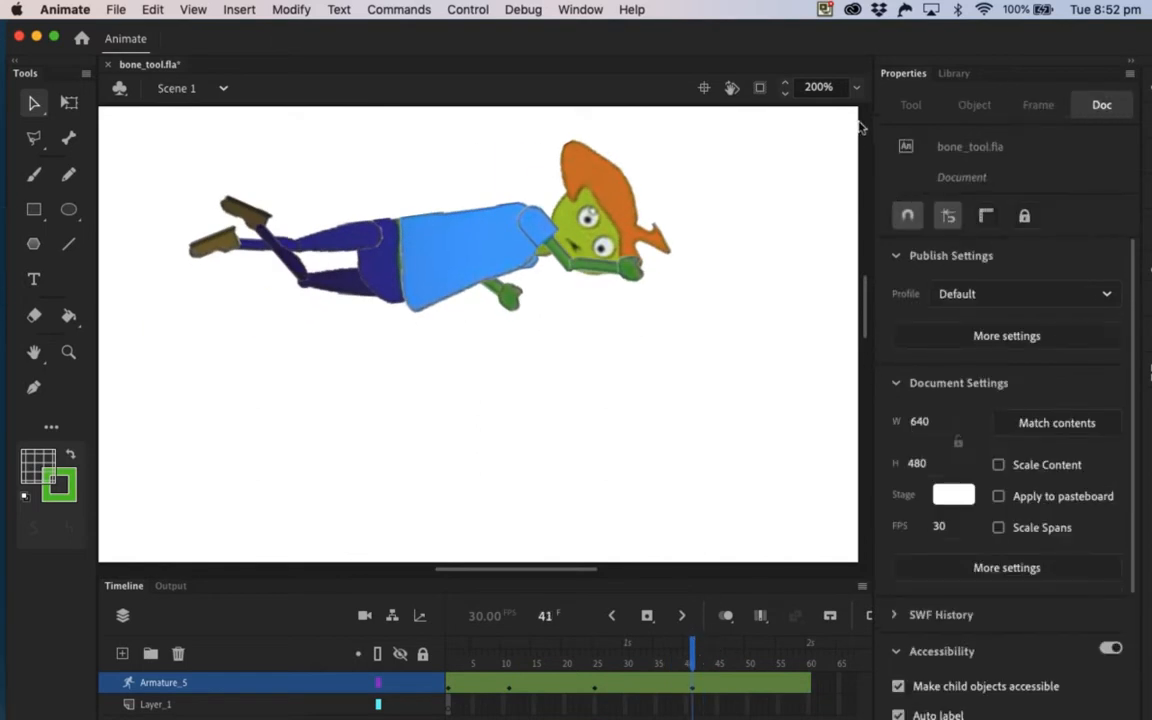
Step: Fit the stage in view and play the whole animation from frame 1
click(856, 87)
click(886, 110)
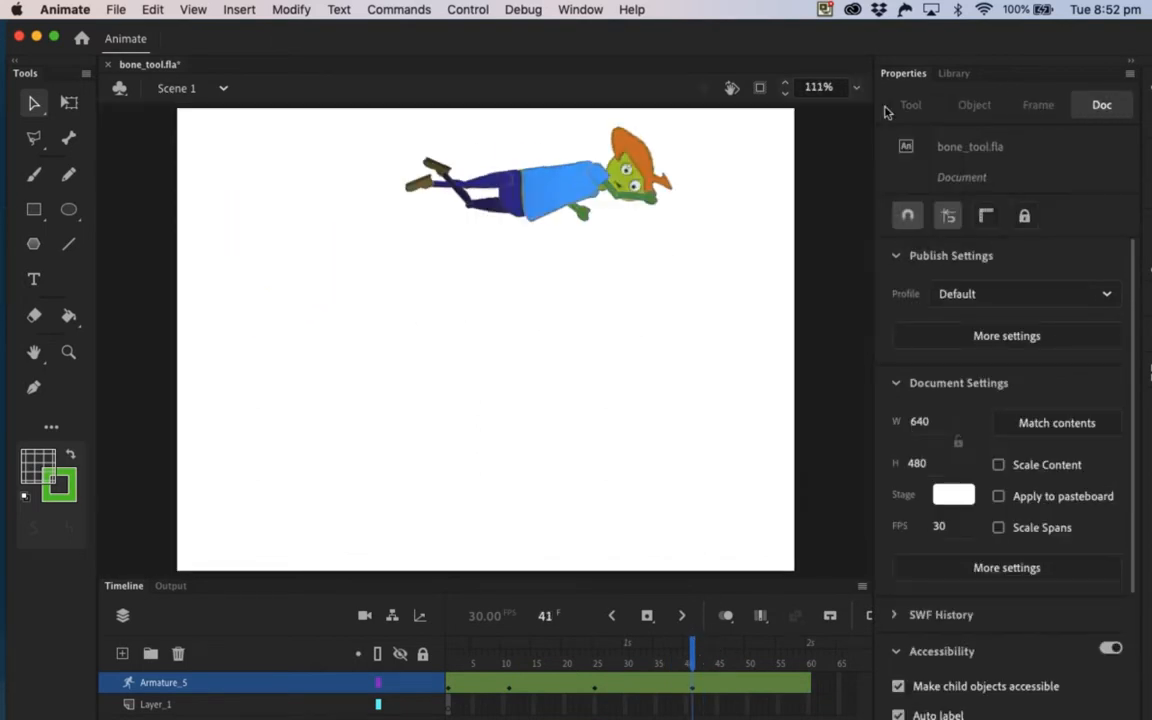
drag(693, 652, 422, 653)
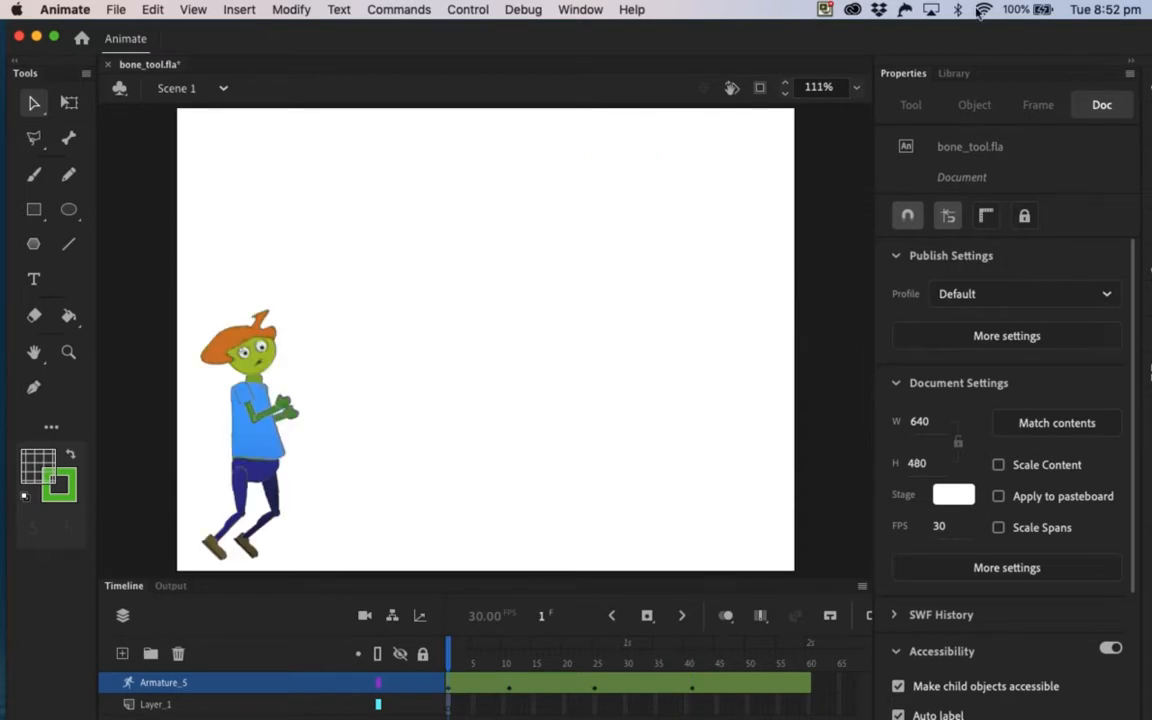
click(1129, 62)
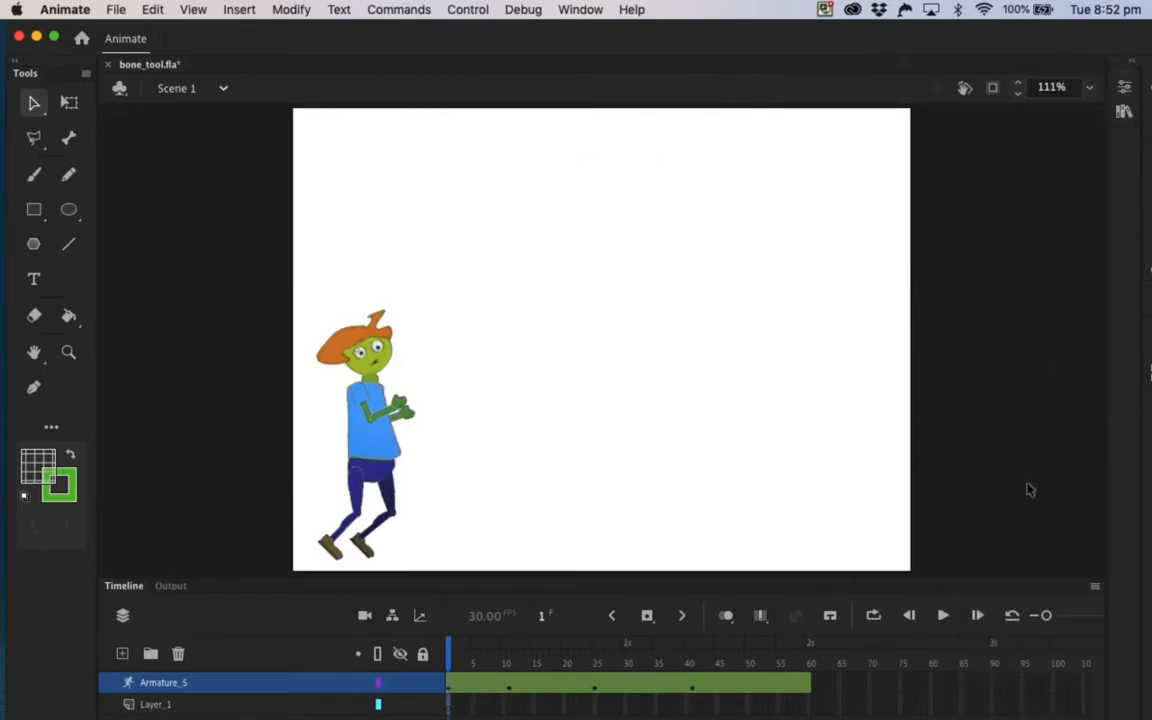
click(945, 614)
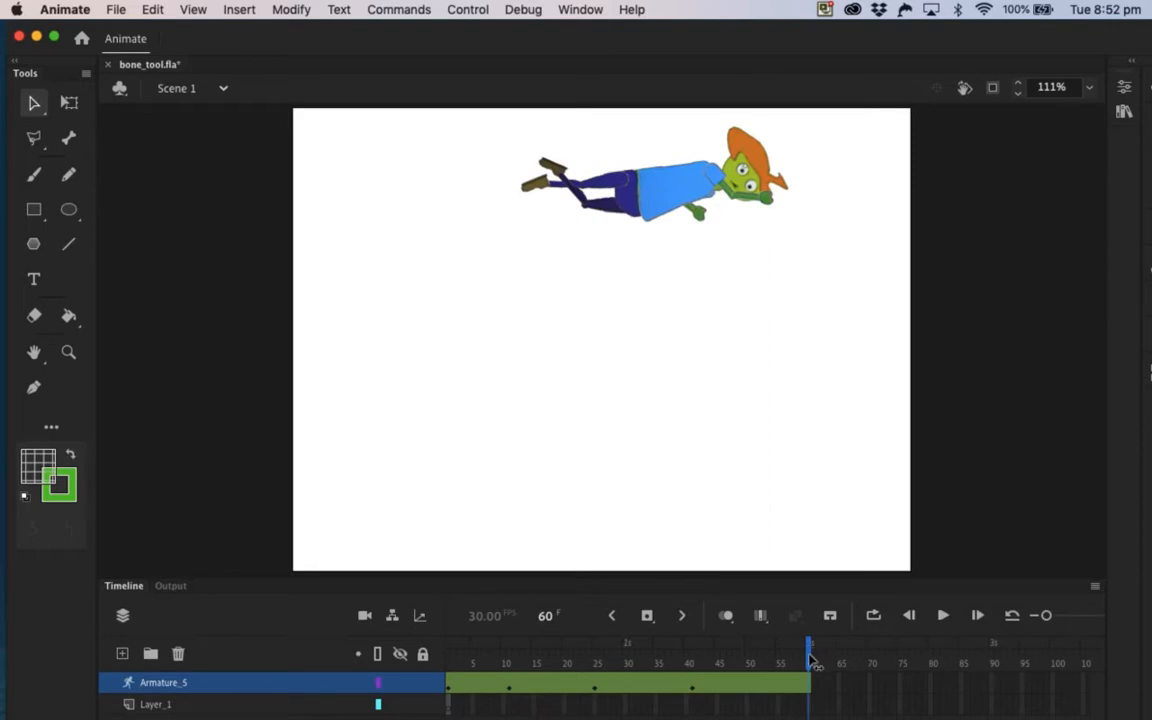
Step: Insert a pose at frame 50 and move the whole character to the stage's upper-right corner, with its head beyond the edge
drag(809, 655, 749, 656)
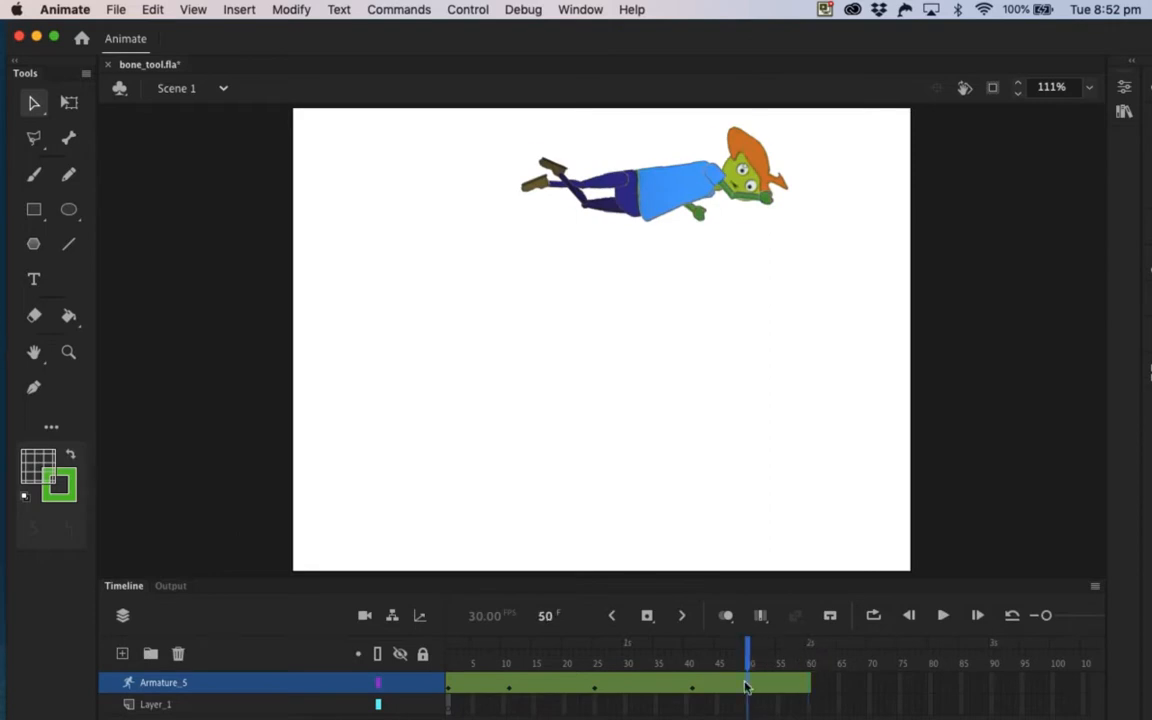
click(745, 686)
right_click(745, 686)
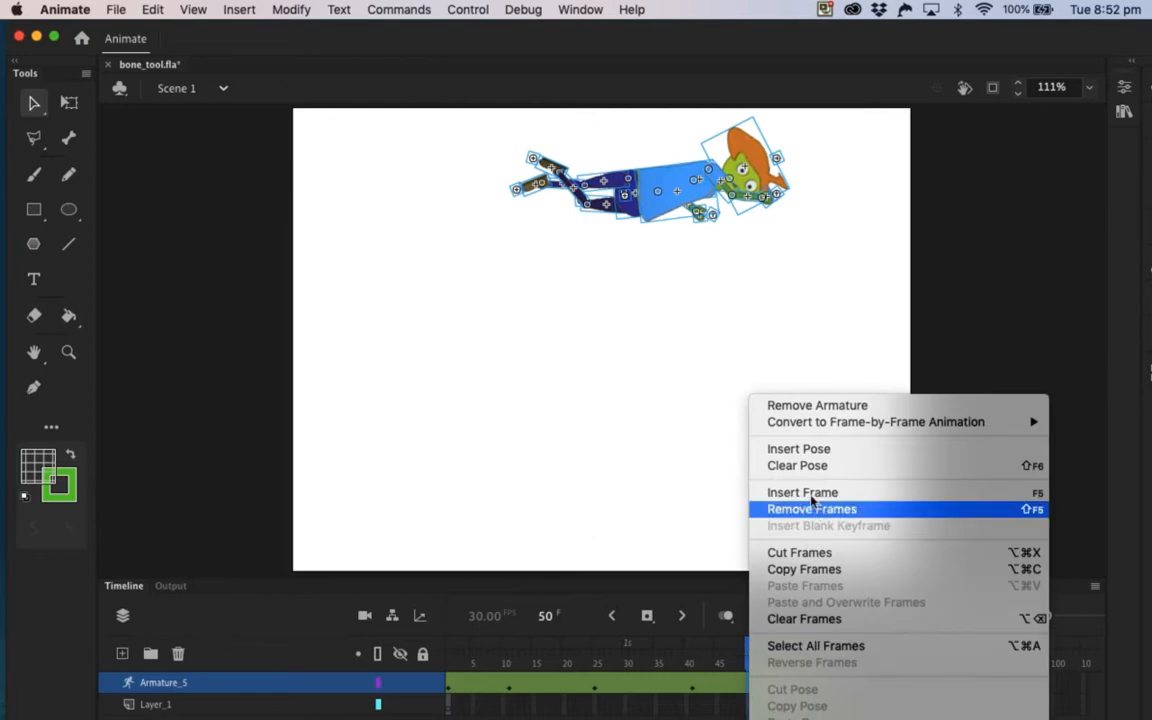
click(806, 457)
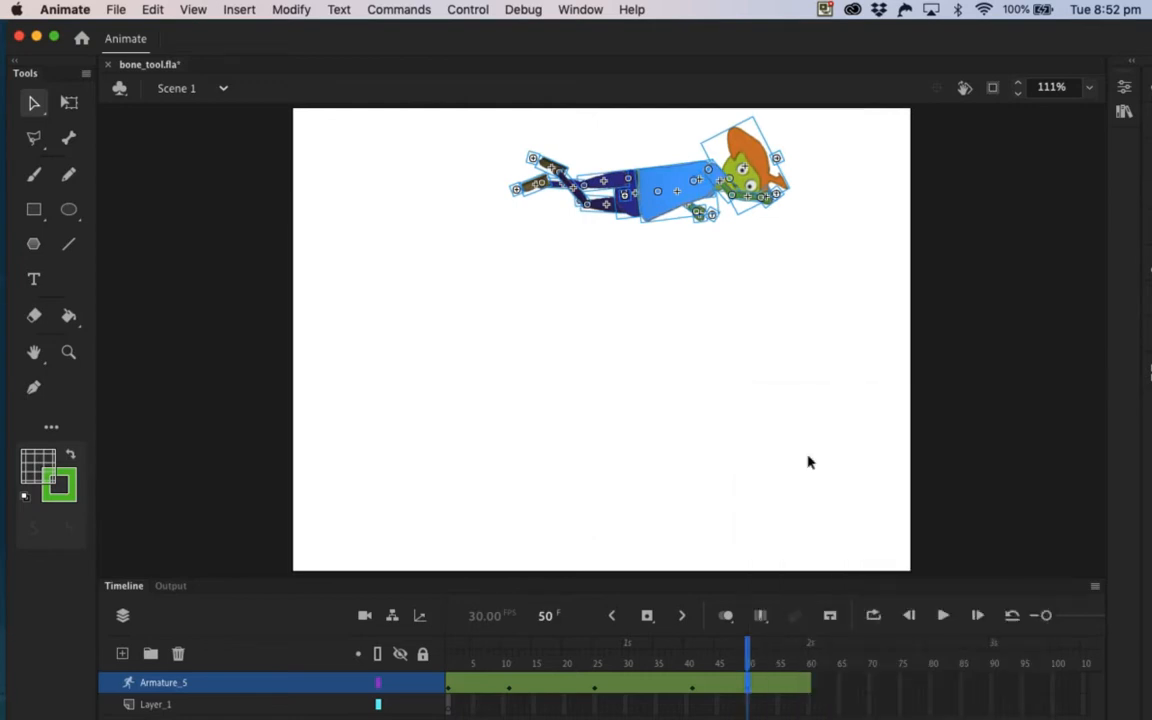
click(69, 102)
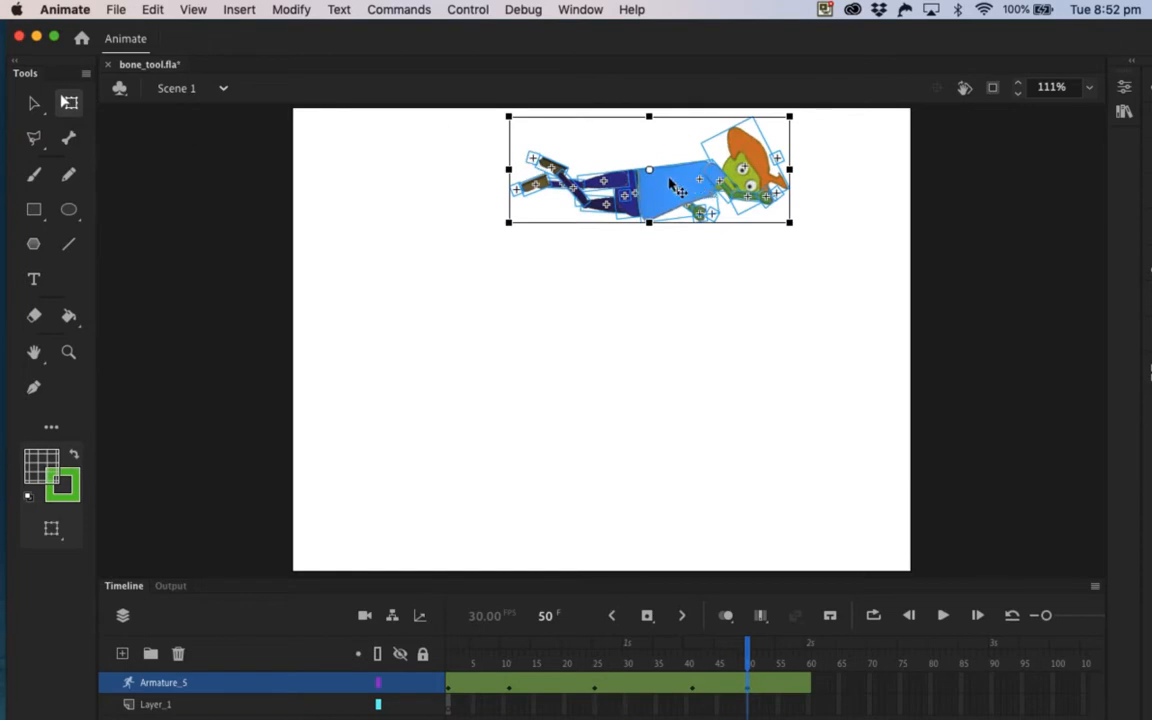
drag(672, 184, 879, 148)
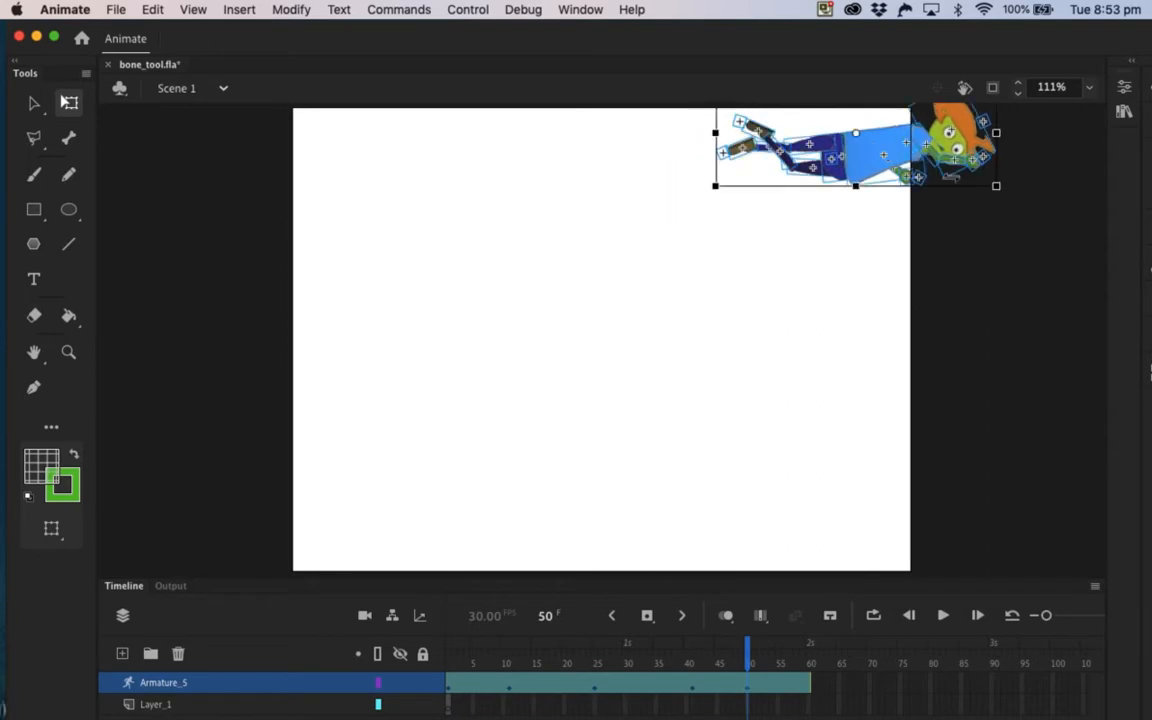
Step: In the frame 50 pose, extend both legs backward and separate the feet, with the near foot above the far one
click(1089, 87)
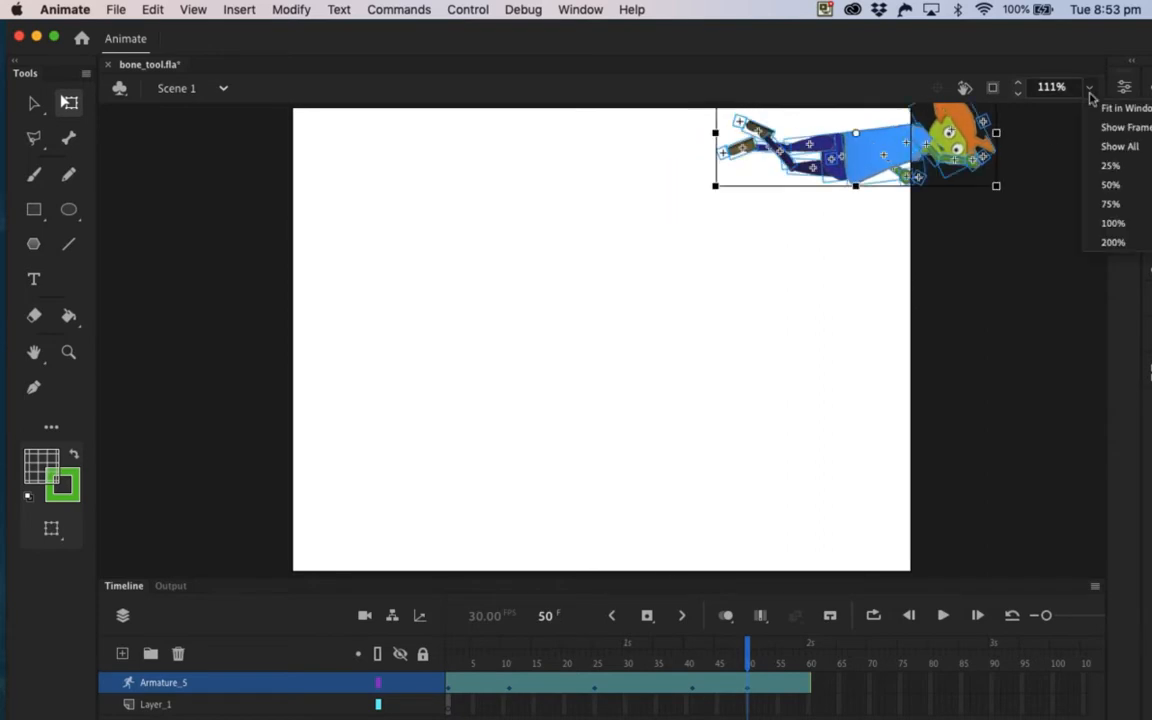
click(1113, 243)
click(228, 447)
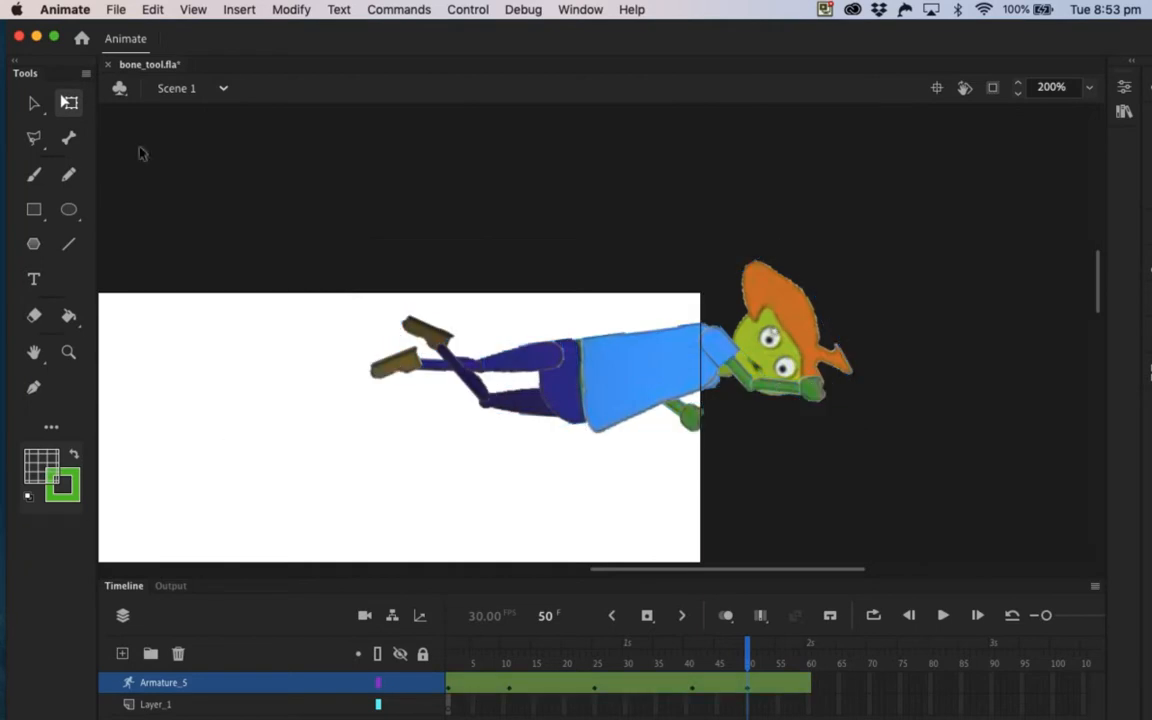
click(34, 103)
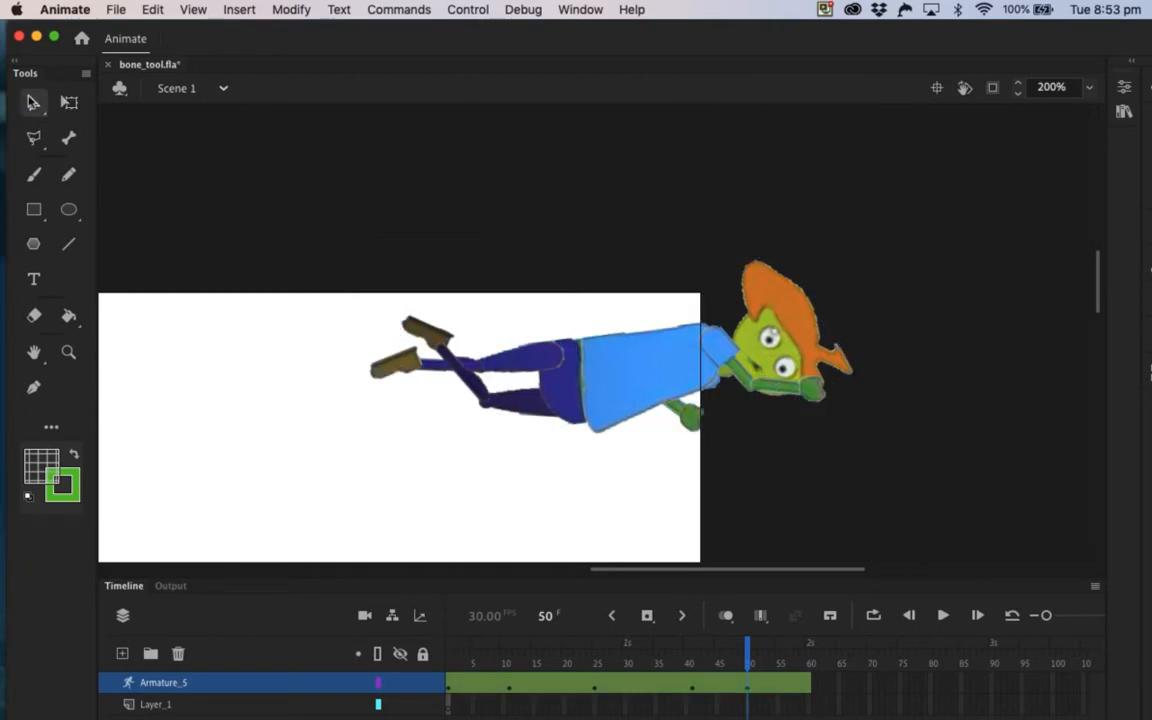
click(387, 325)
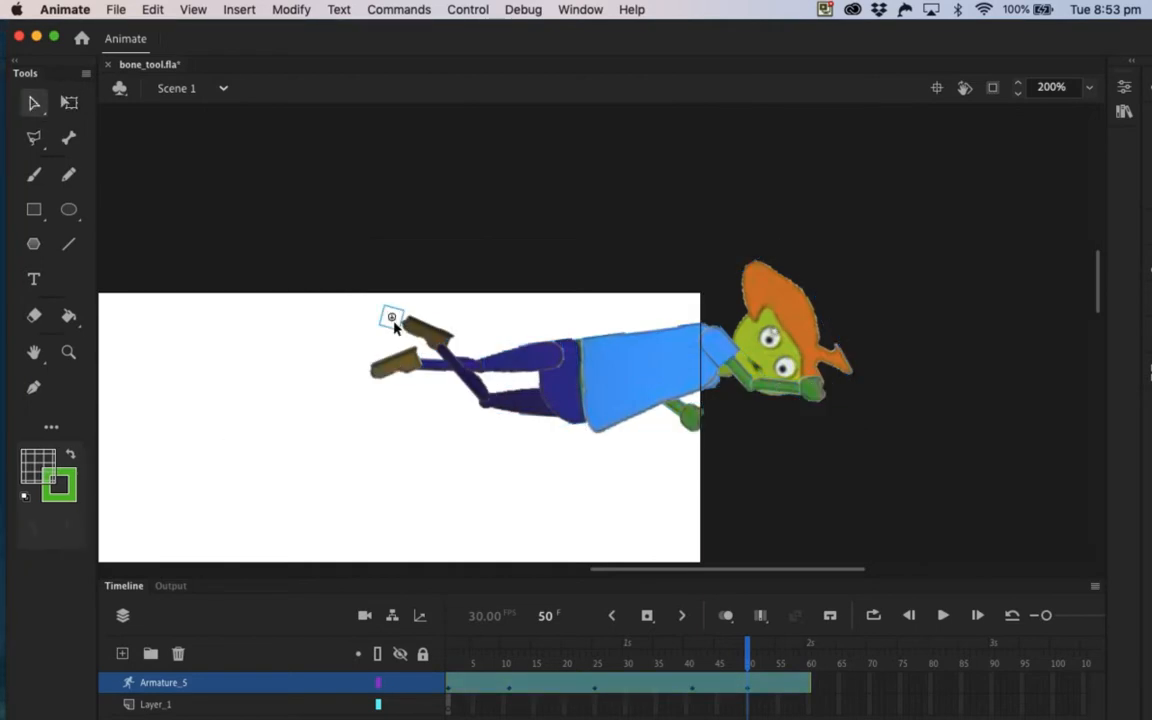
drag(391, 320, 351, 313)
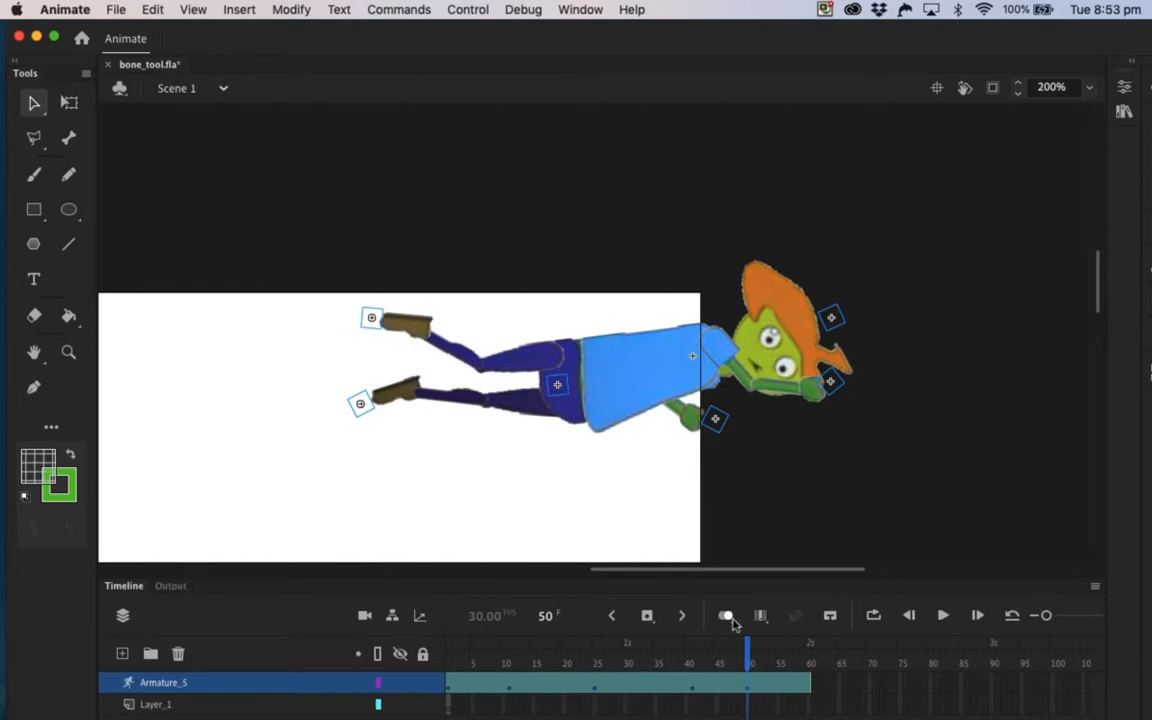
Step: Insert a pose at frame 60 and move the whole character up and completely off the stage past its upper-right corner
drag(750, 657, 812, 655)
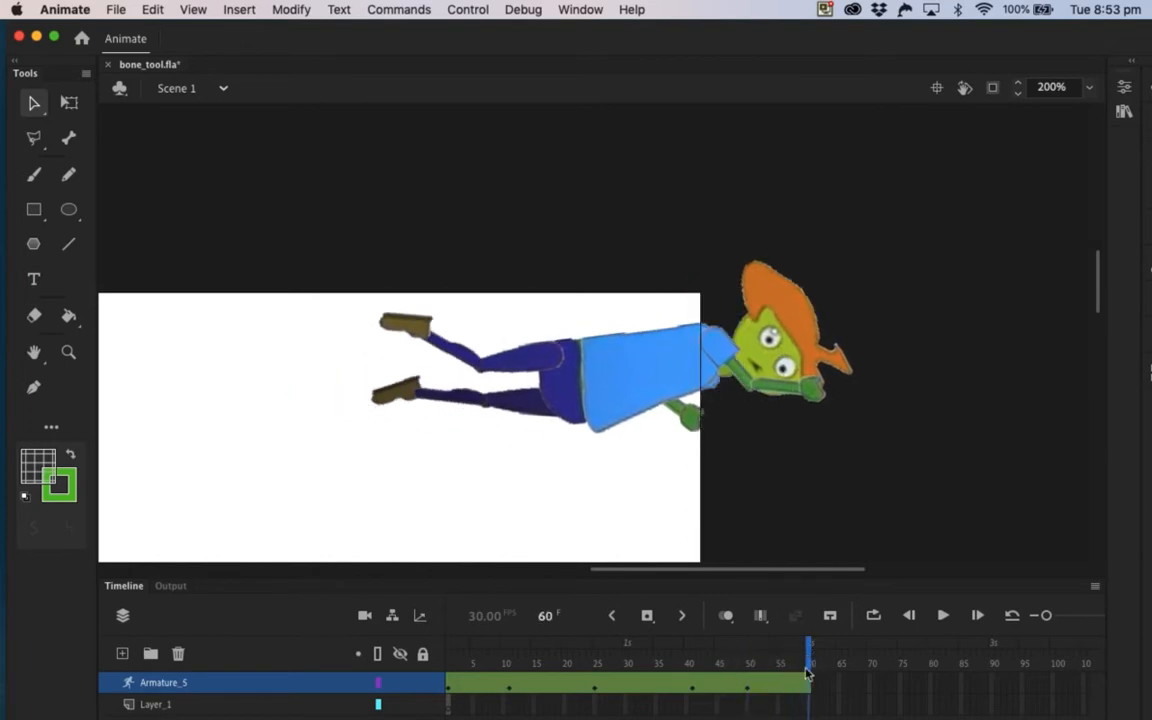
click(808, 680)
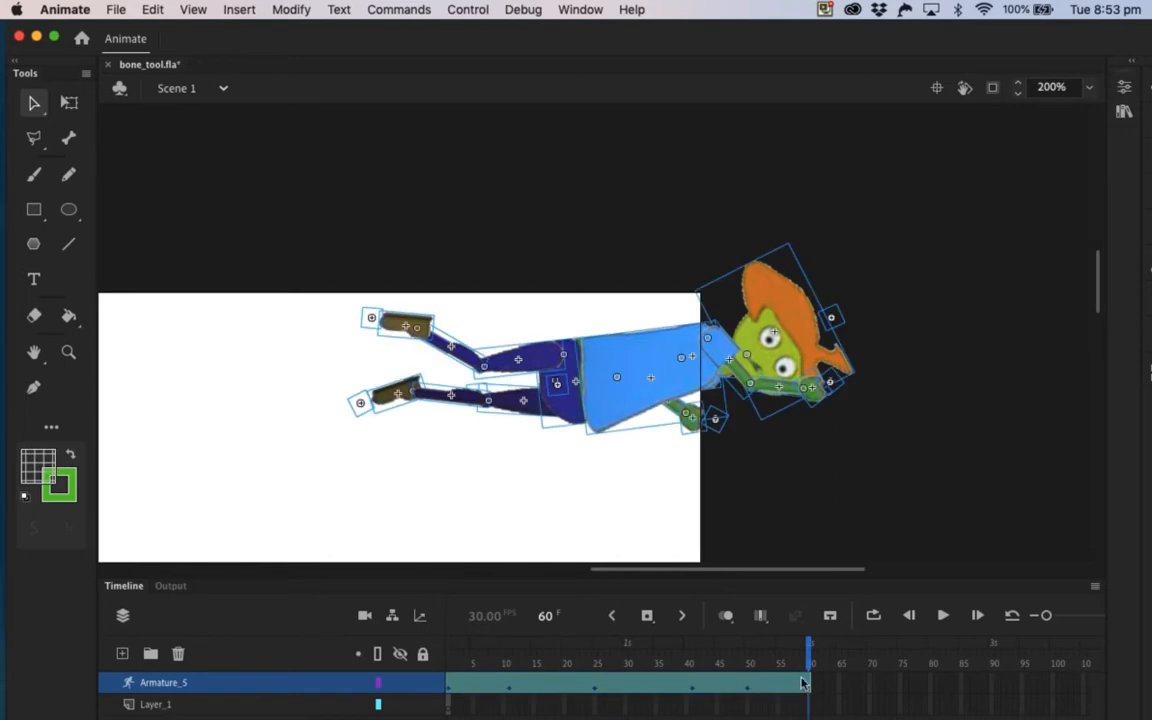
click(900, 478)
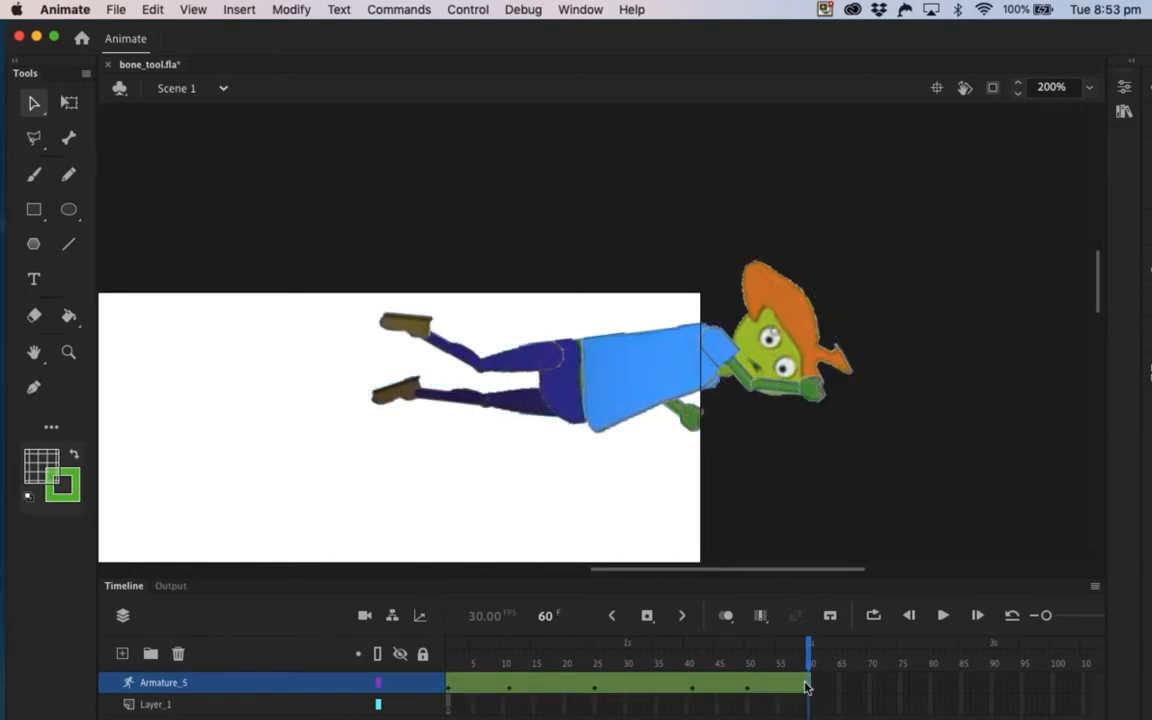
click(808, 686)
right_click(808, 686)
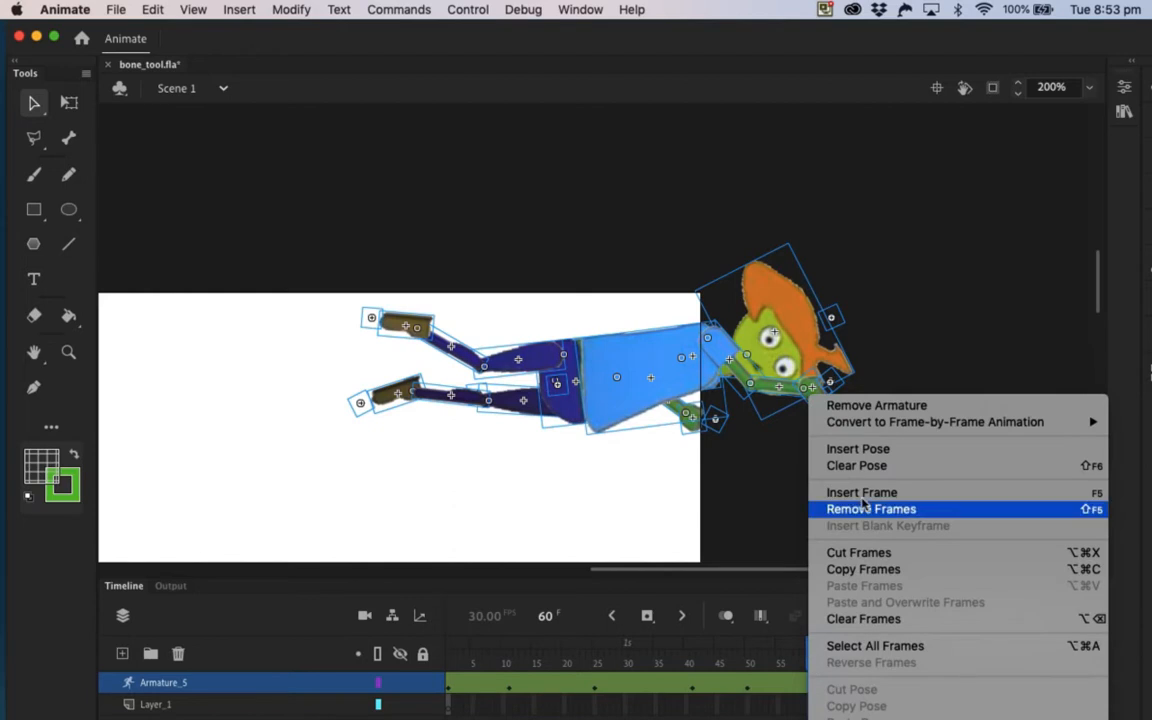
click(851, 450)
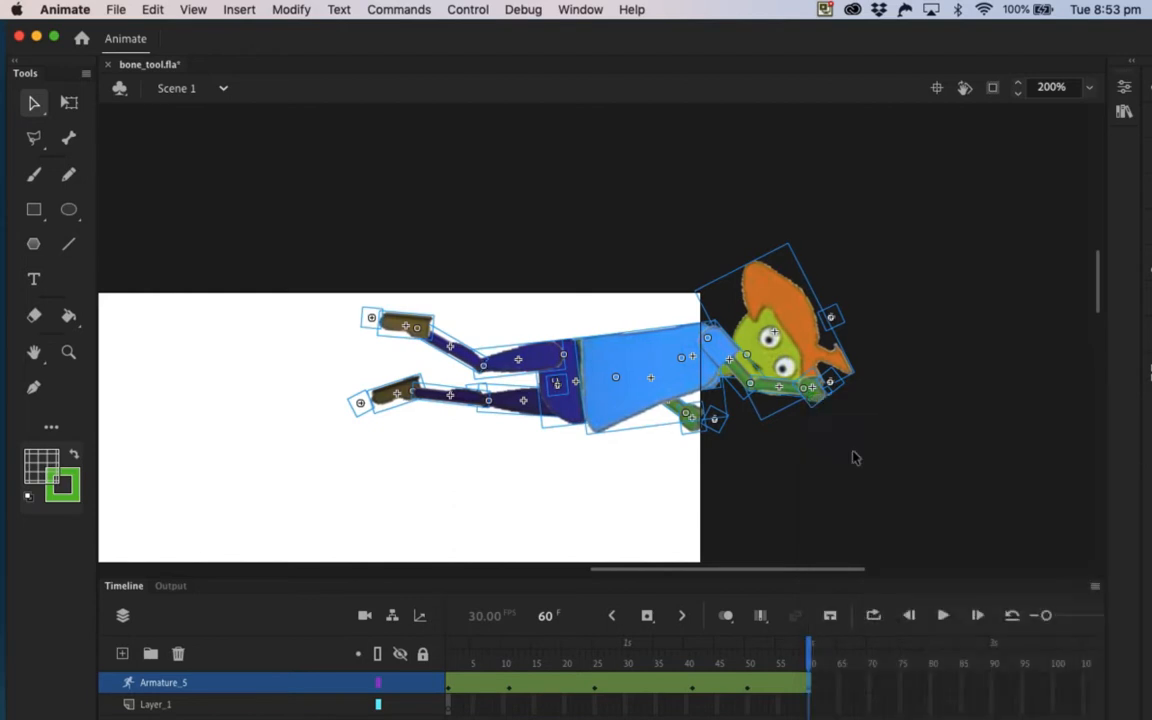
click(69, 102)
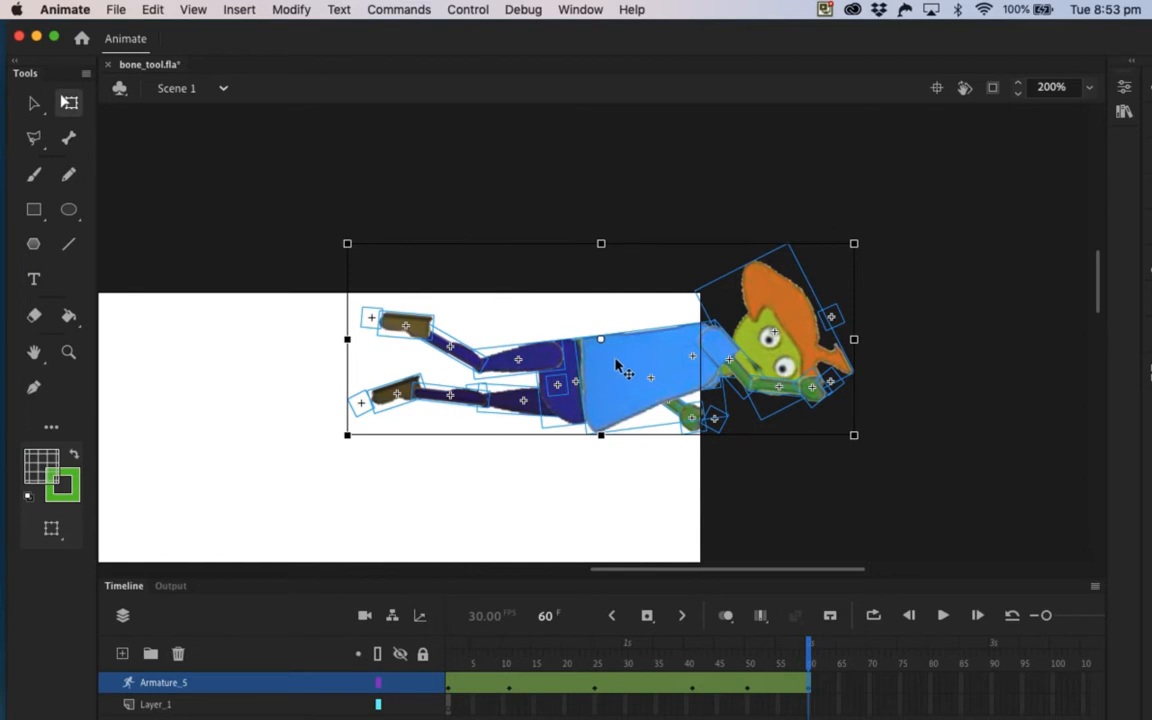
drag(620, 370, 872, 213)
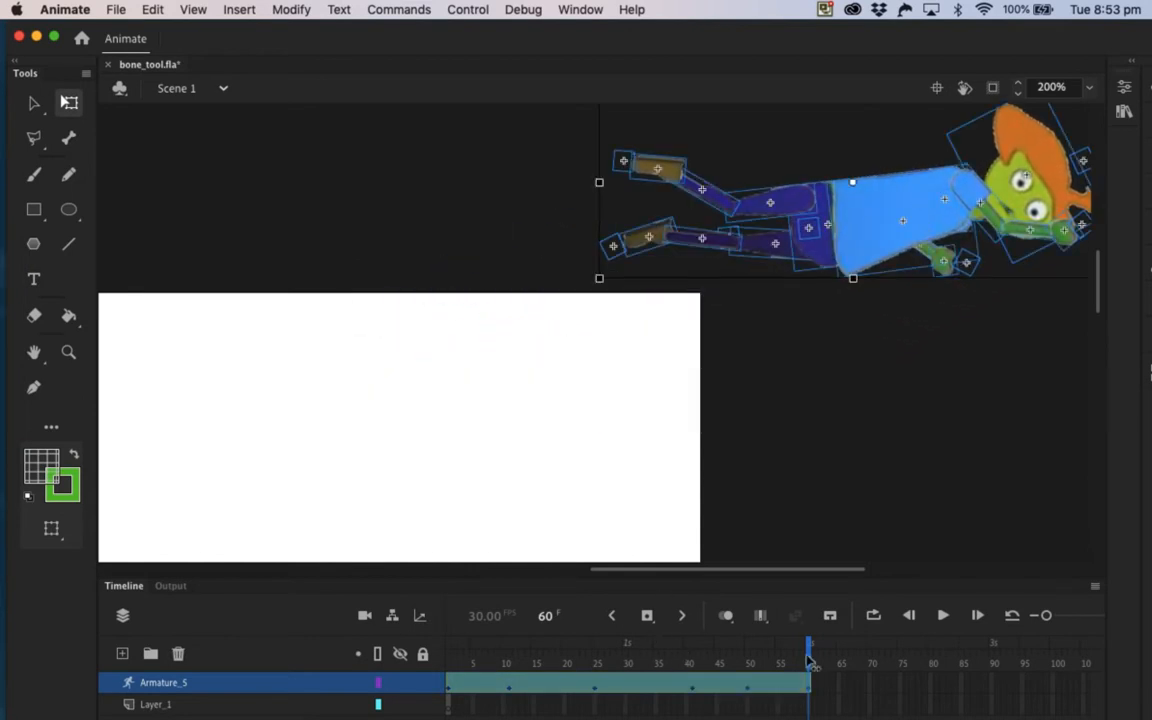
Step: Fit the stage in the window and play the full 60-frame animation from frame 1
click(1092, 88)
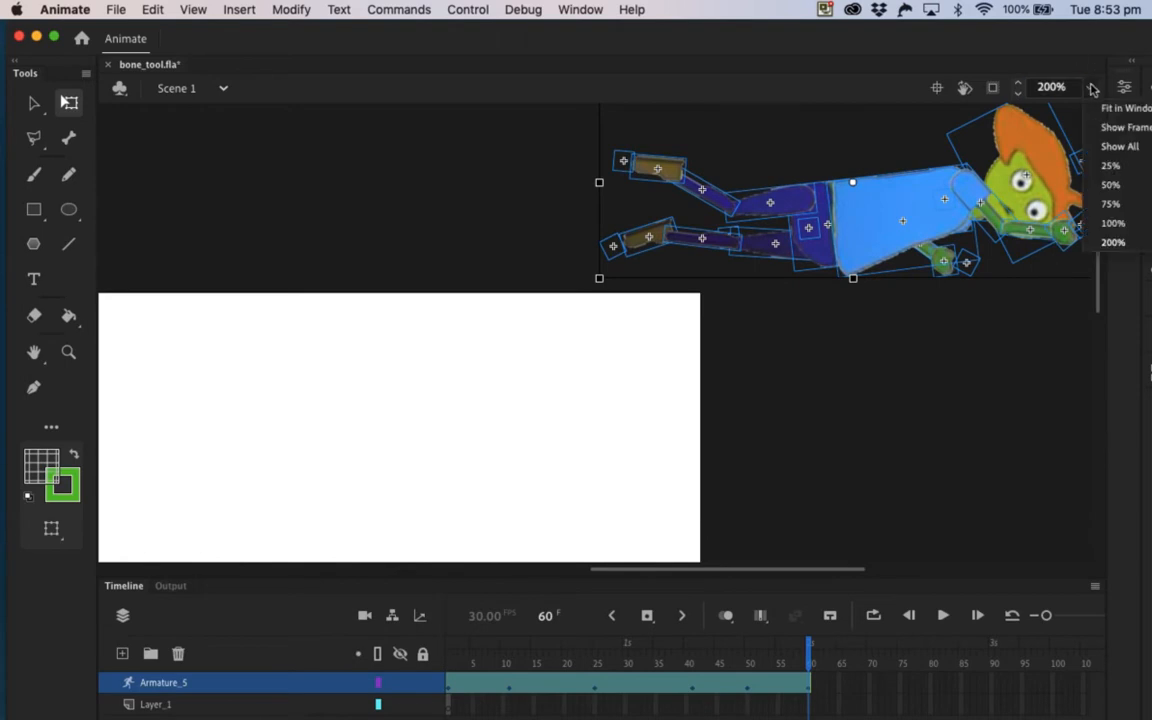
click(1108, 109)
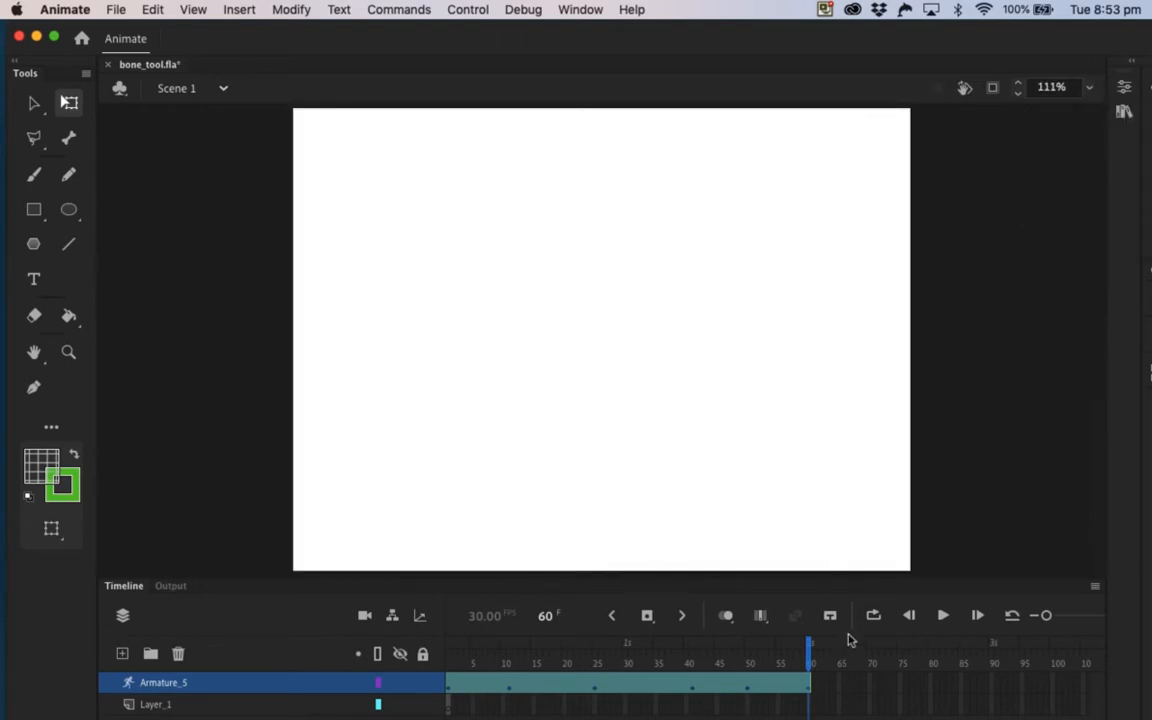
drag(812, 655, 376, 654)
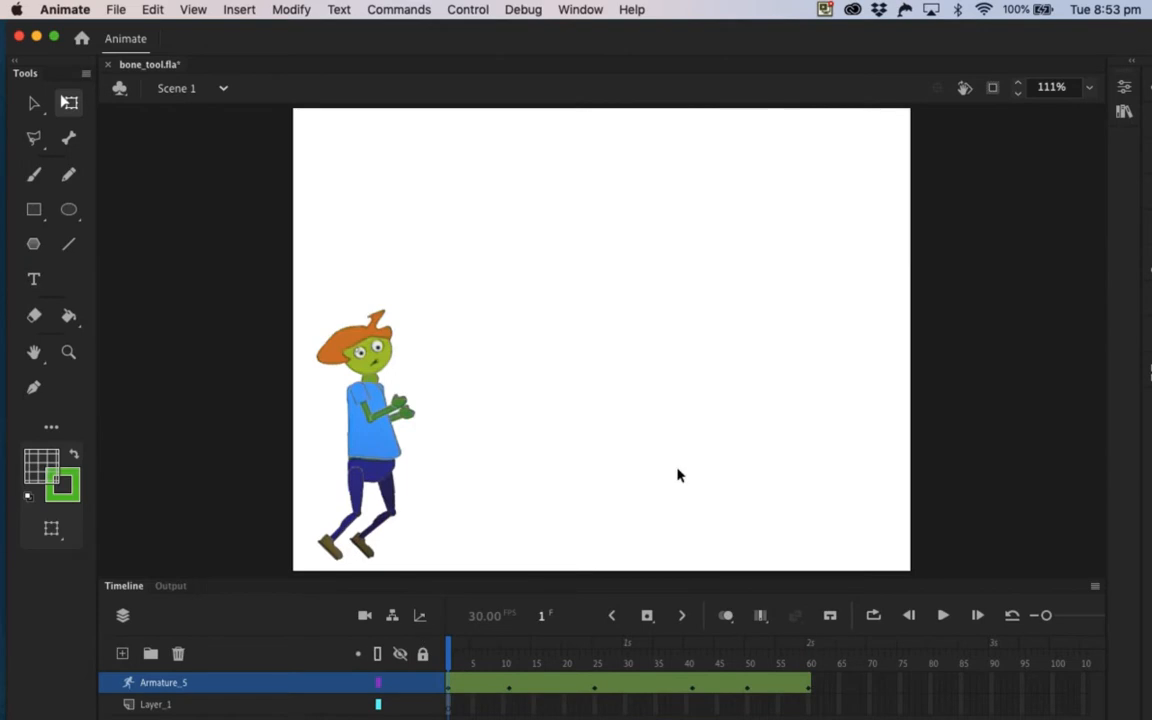
click(1090, 92)
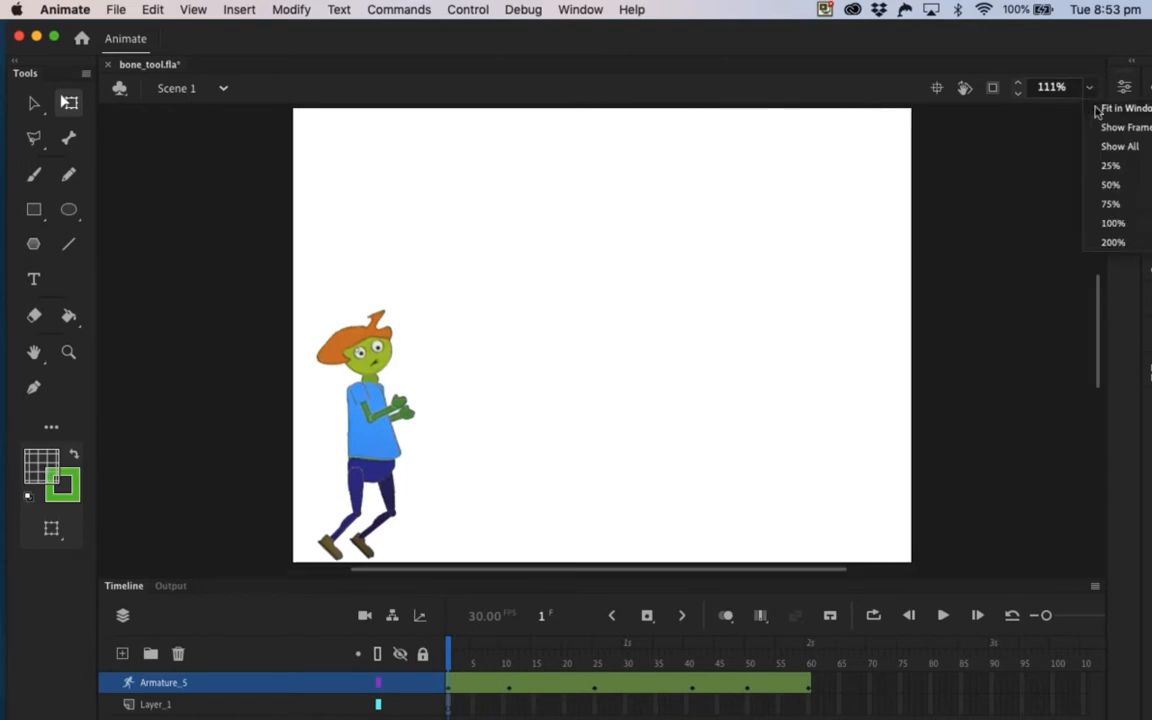
click(1104, 109)
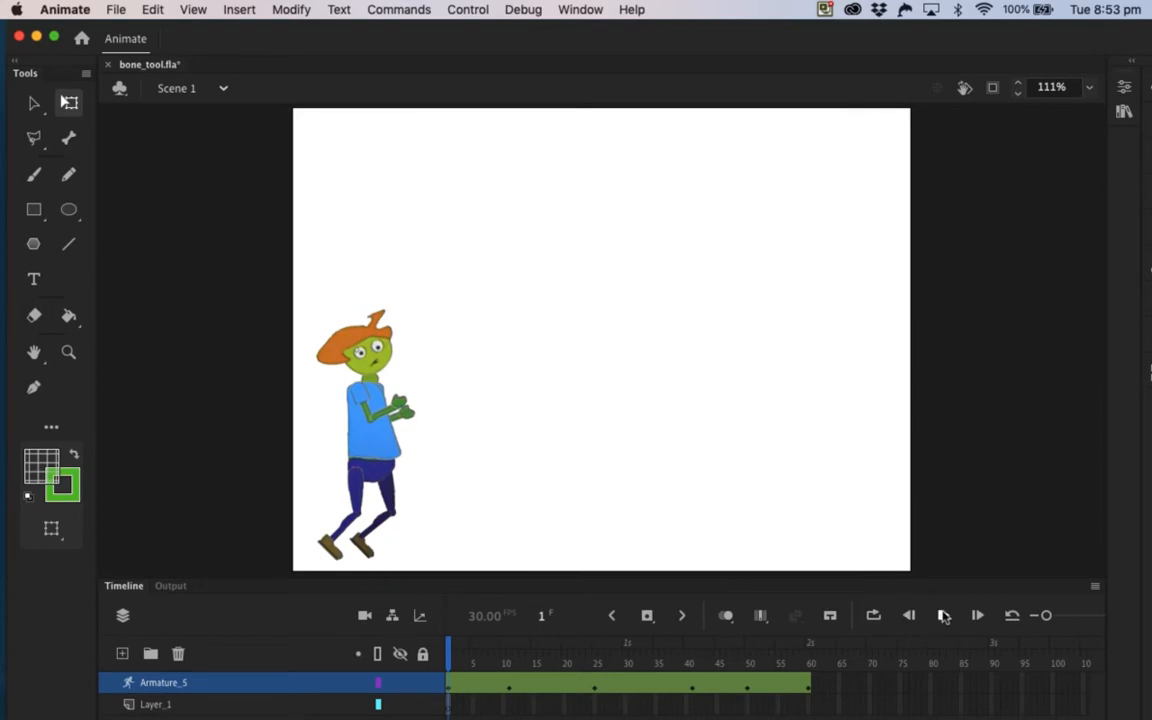
click(943, 616)
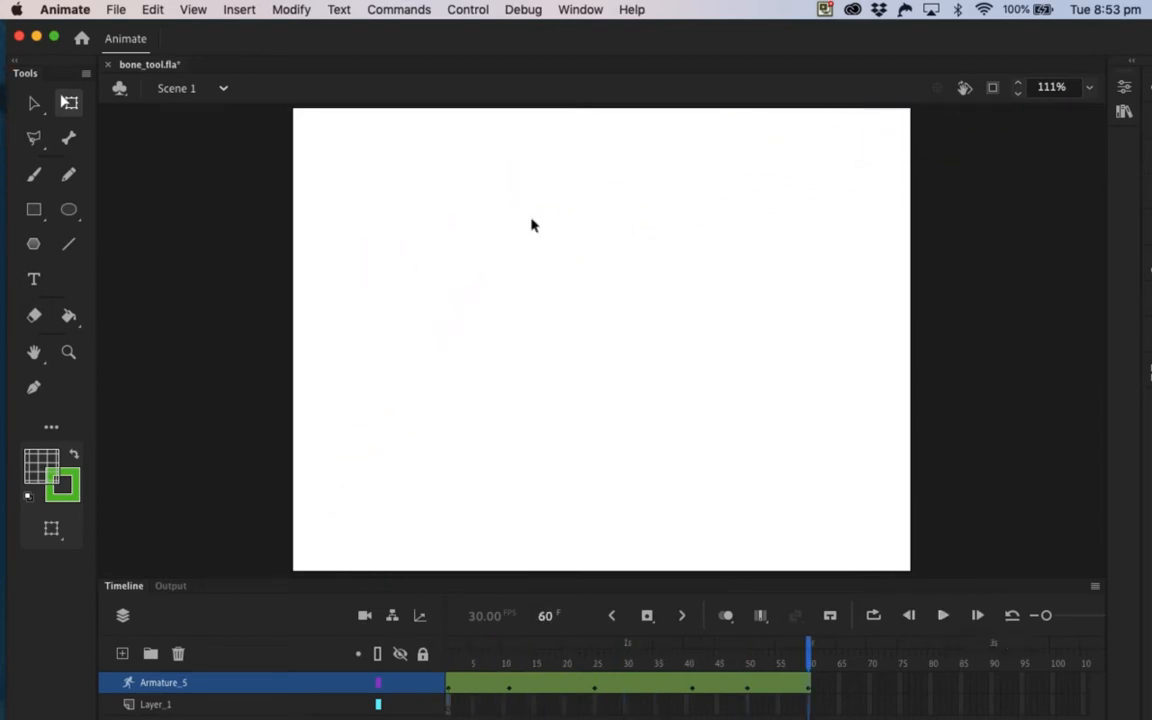
Step: Test the movie with the In Animate option, close the preview, and return the playhead to frame 1
click(464, 10)
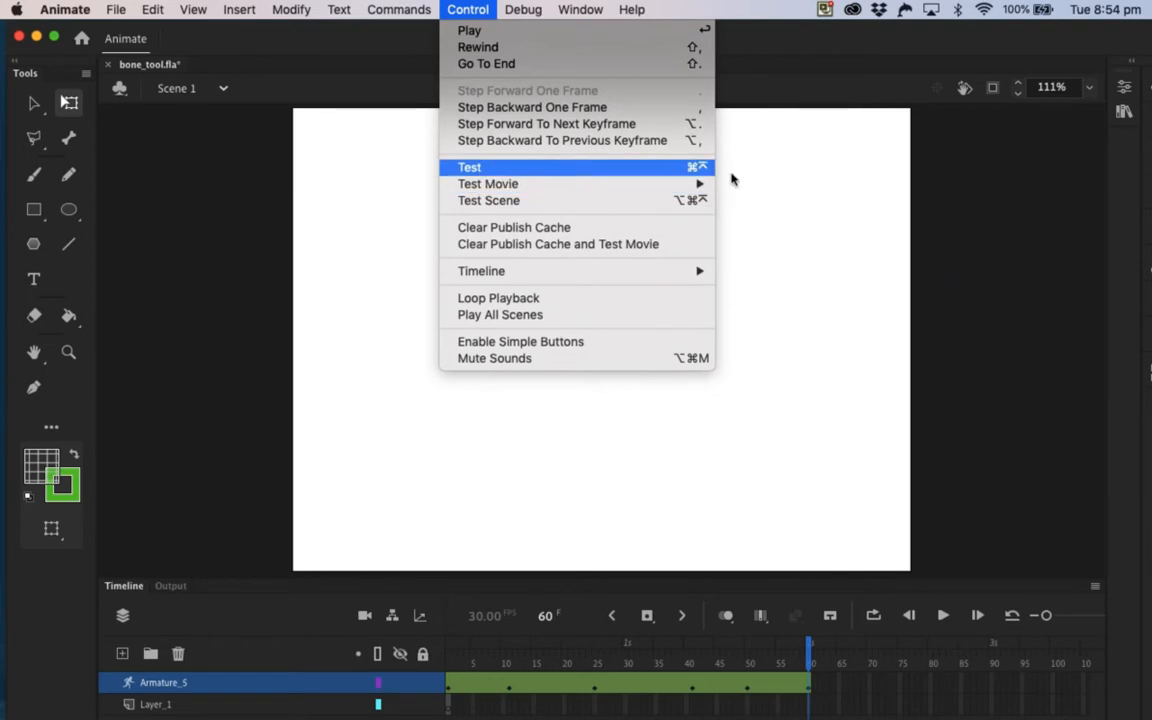
mouse_move(585, 188)
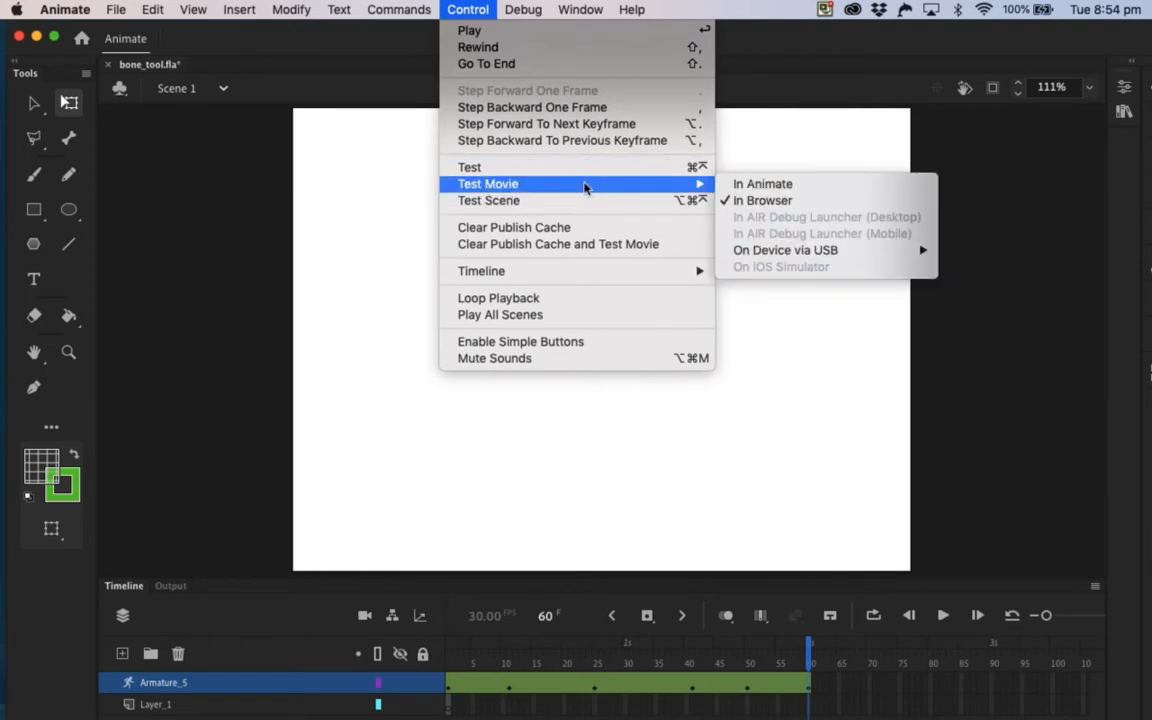
click(748, 186)
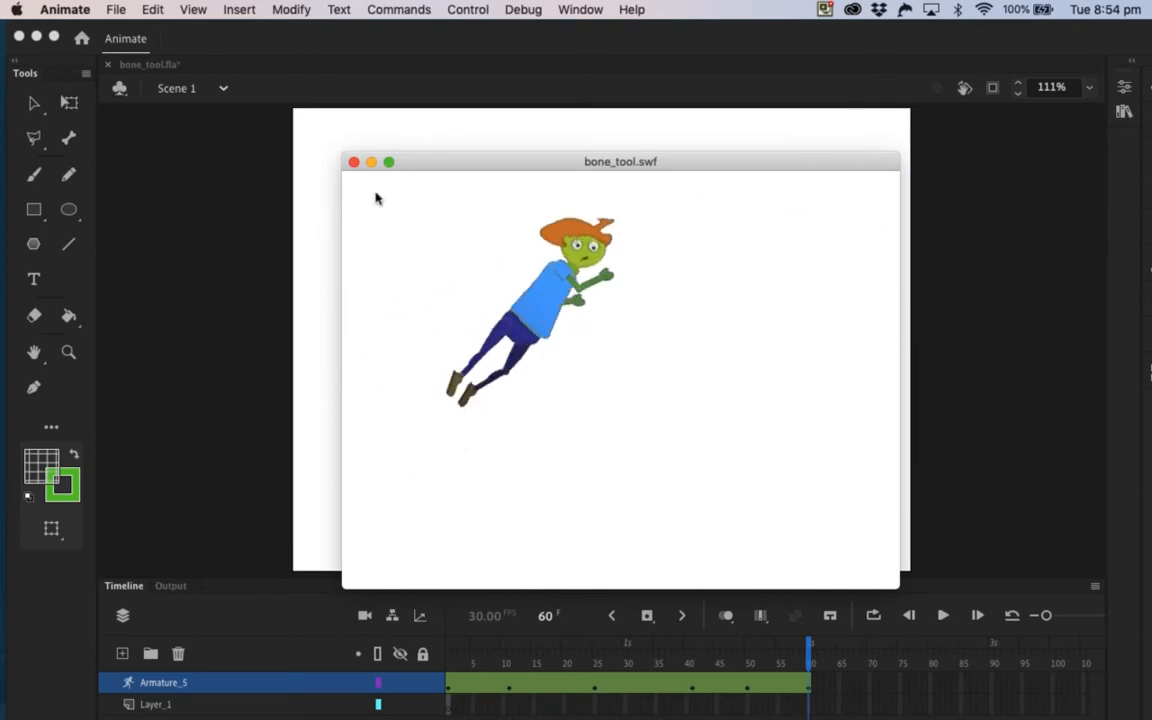
click(352, 162)
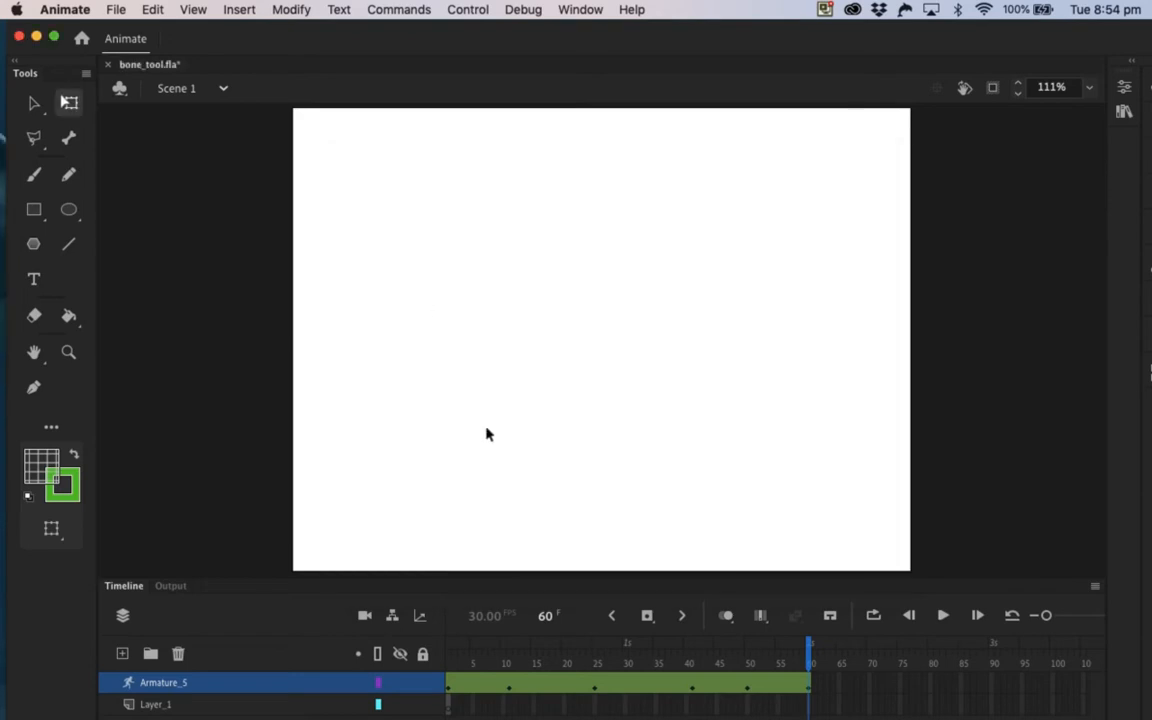
drag(808, 650, 404, 650)
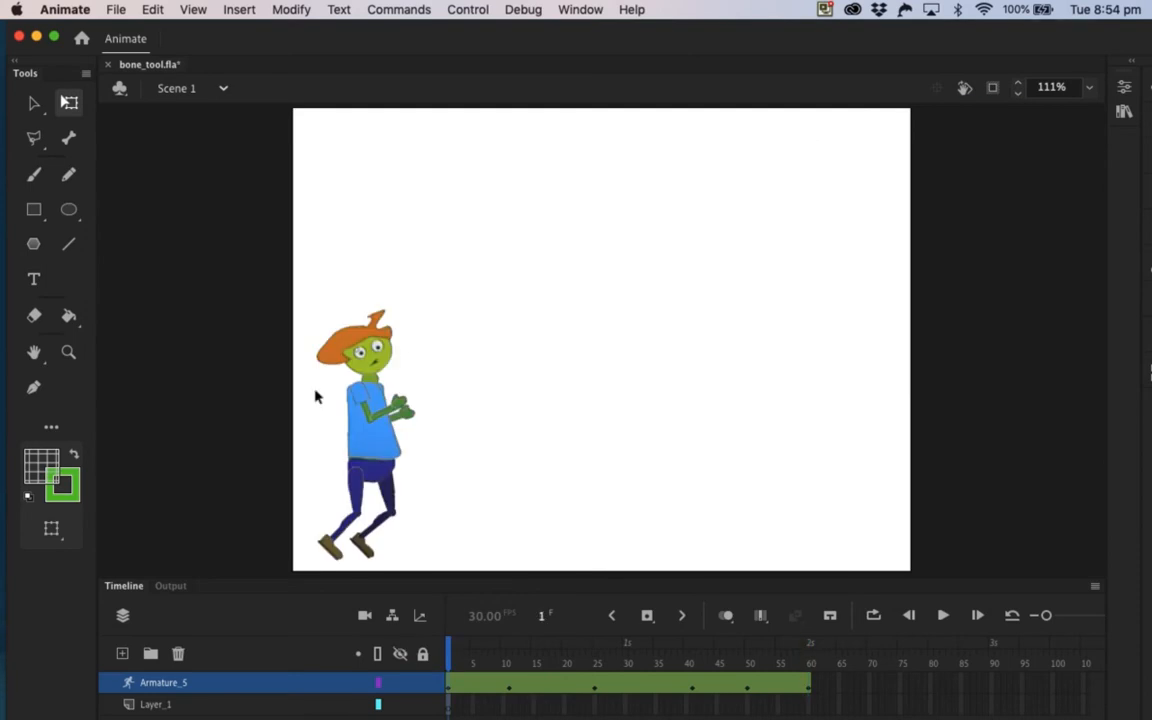